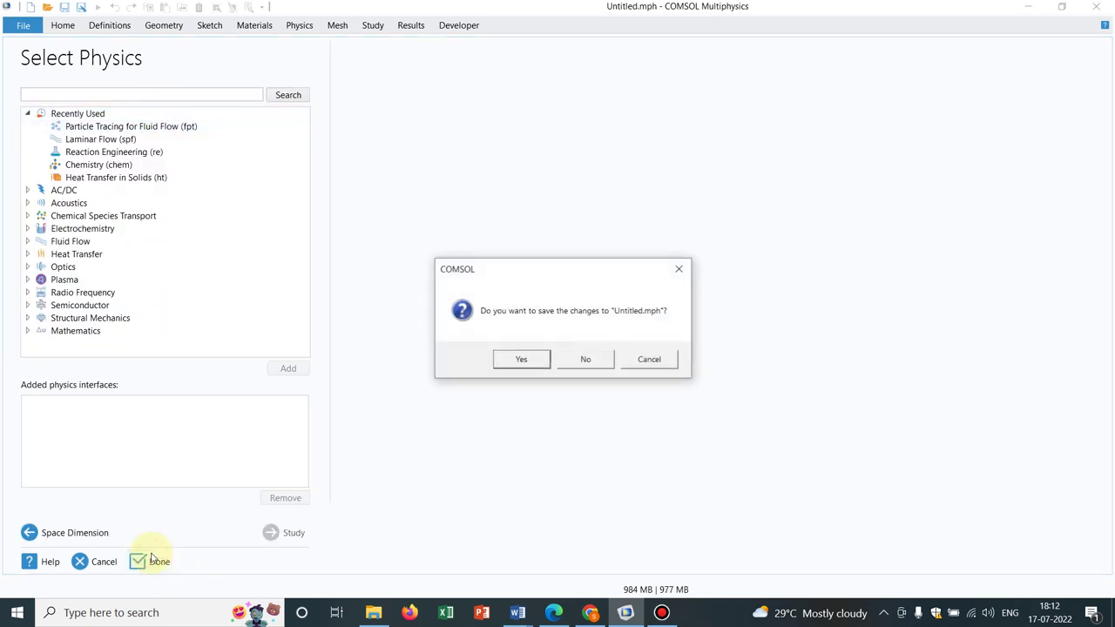
Discard the unsaved changes for the new model, then add and build a solid square with 1 m sides in Geometry 1
{"action": "left_click", "coordinate": [587, 361]}
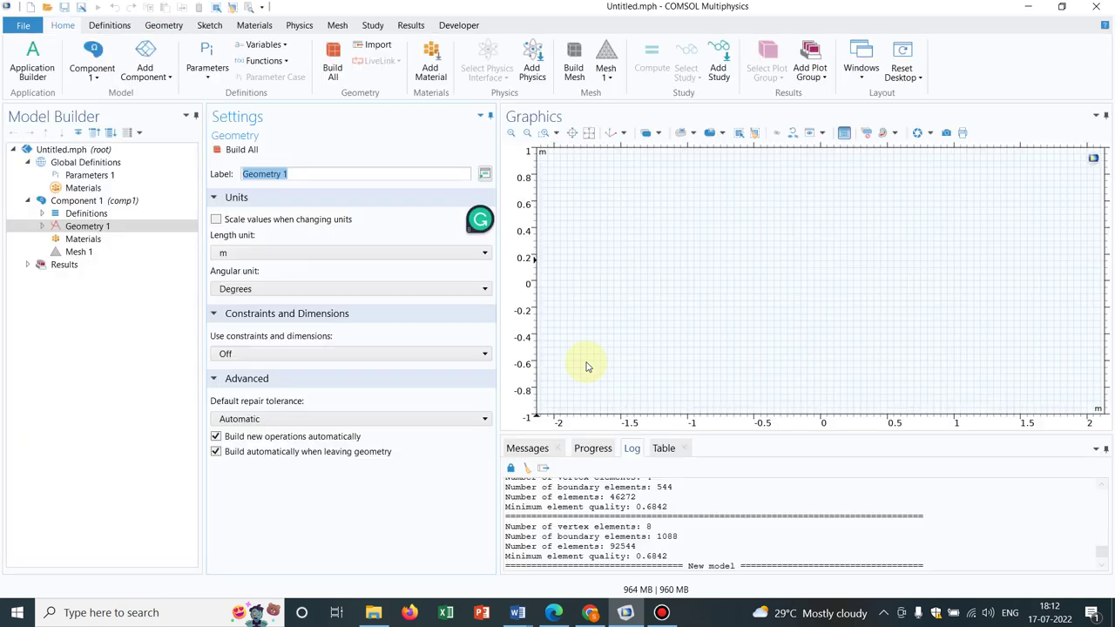
{"action": "left_click", "coordinate": [41, 226]}
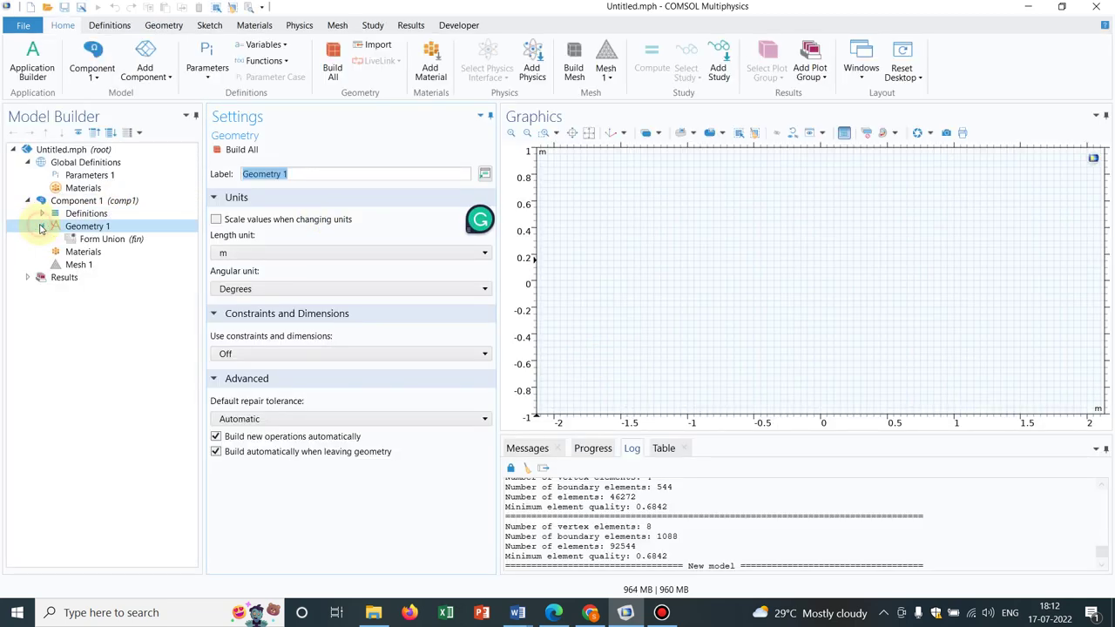
{"action": "right_click", "coordinate": [92, 229]}
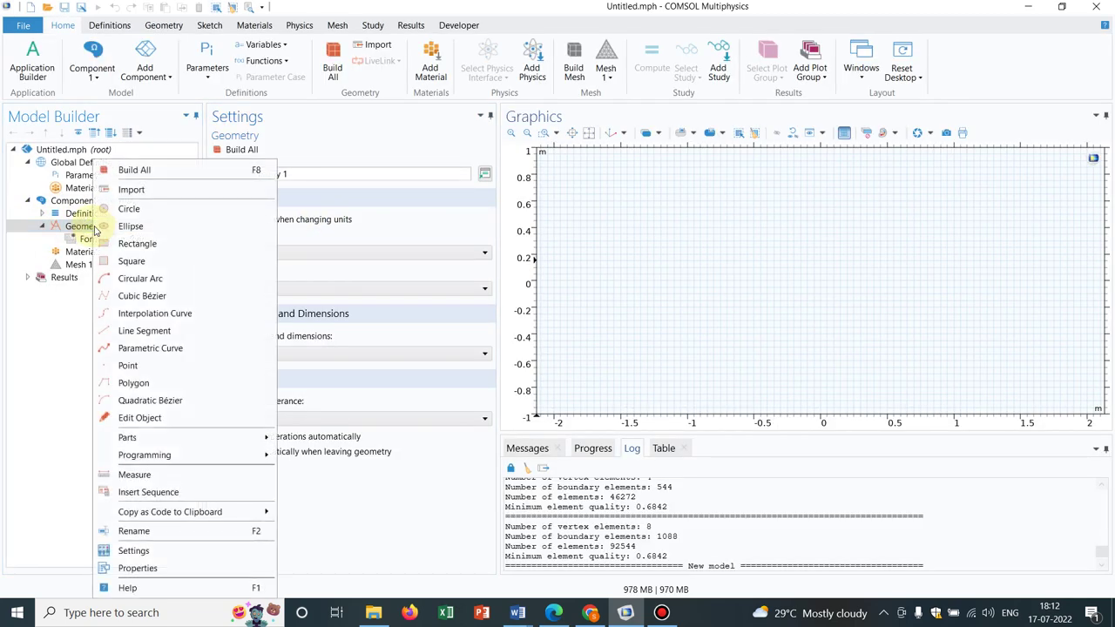
{"action": "left_click", "coordinate": [135, 262]}
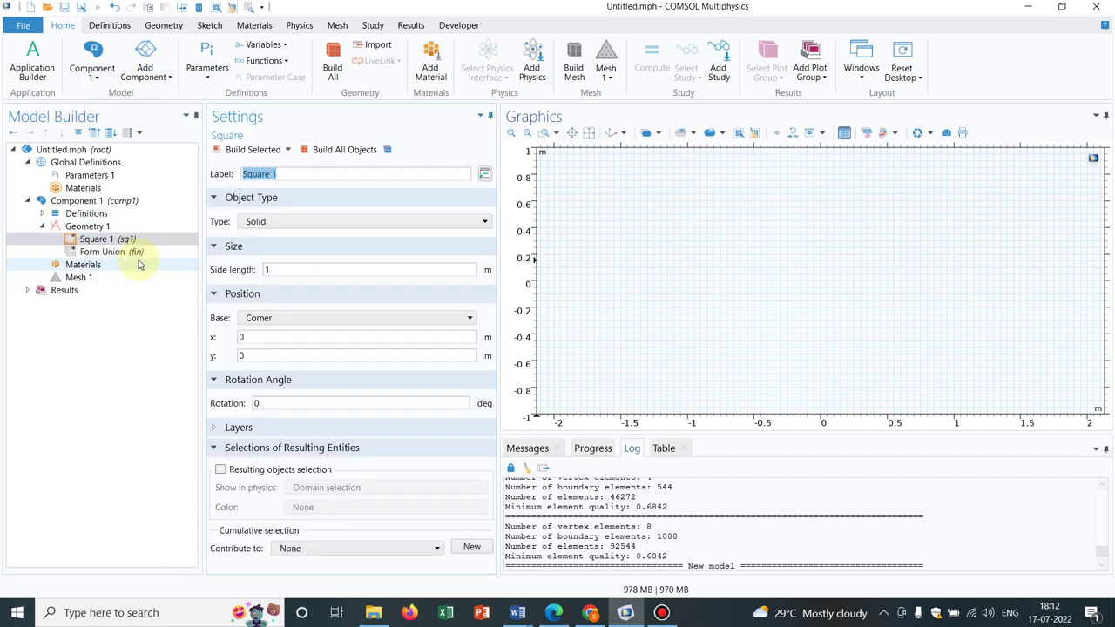
{"action": "left_click", "coordinate": [253, 150]}
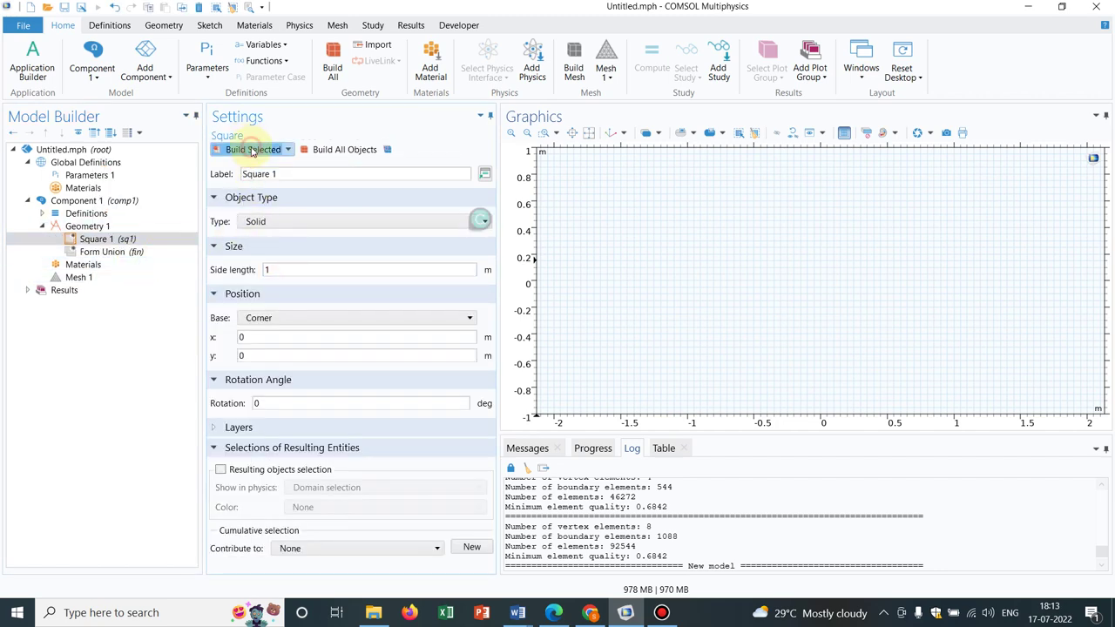
Duplicate Square 1, set the copy's x position to 1 m, and build it beside the original
{"action": "right_click", "coordinate": [101, 242]}
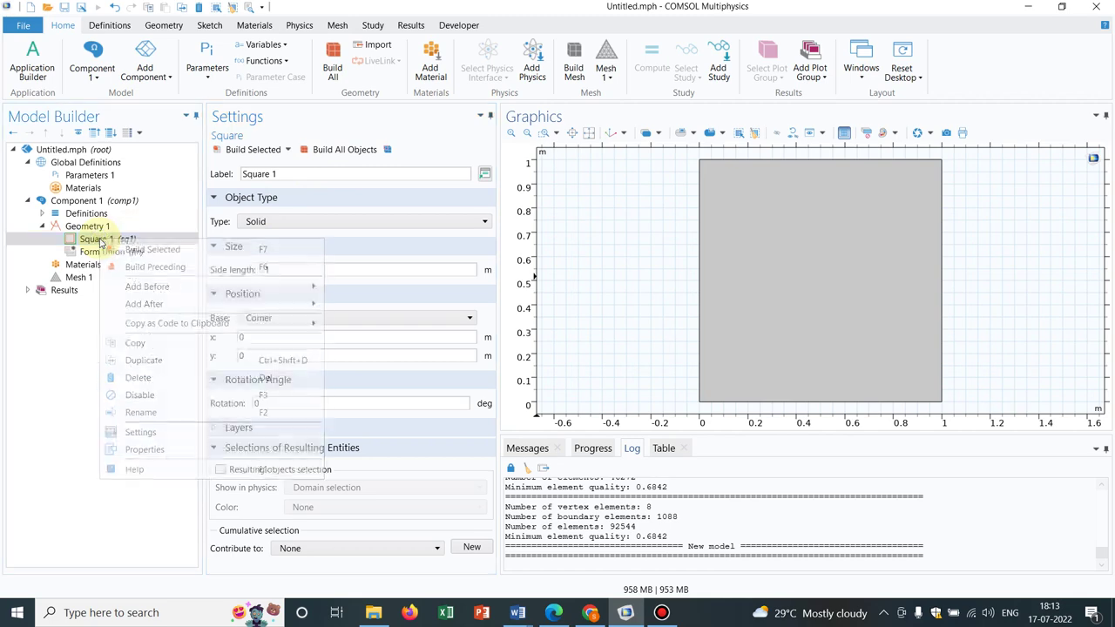
{"action": "left_click", "coordinate": [144, 359]}
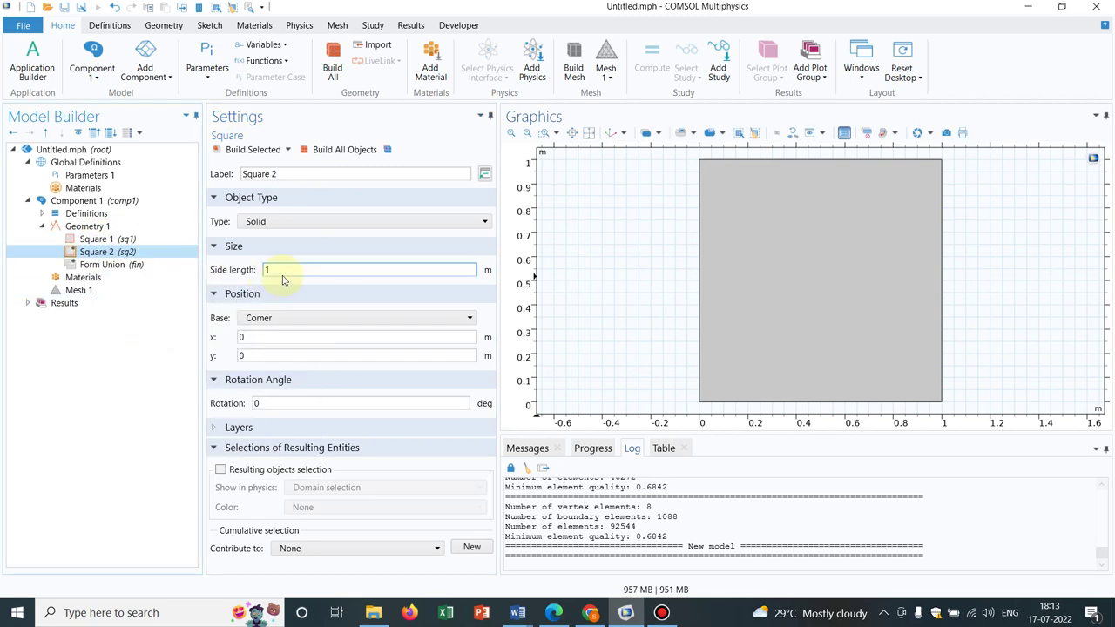
{"action": "left_click", "coordinate": [260, 338]}
{"action": "key", "text": "BackSpace"}
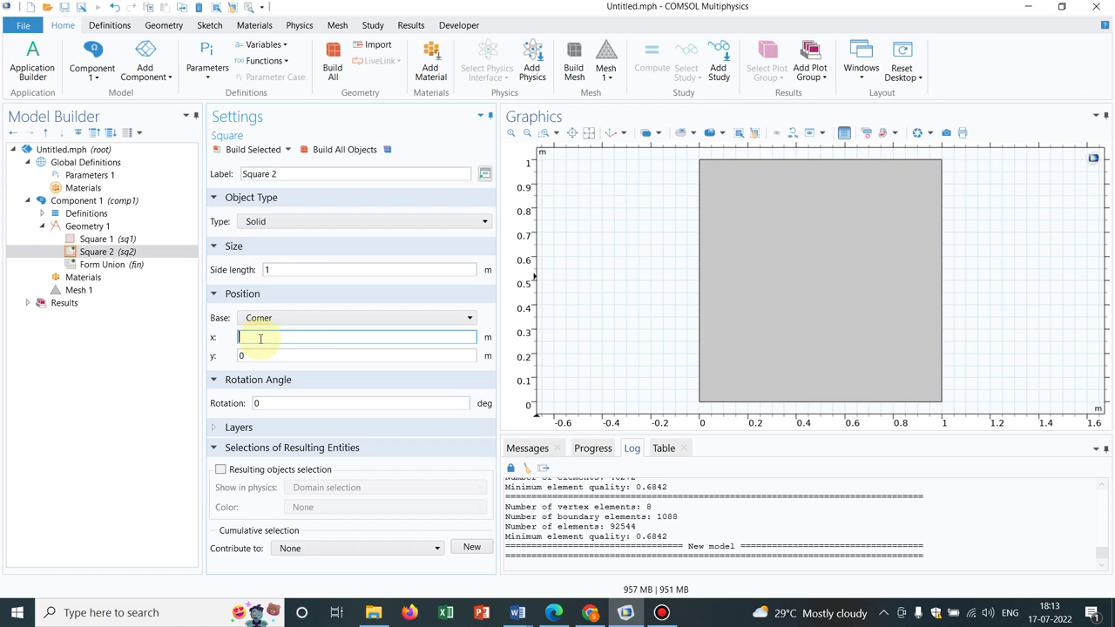
{"action": "type", "text": "1"}
{"action": "left_click", "coordinate": [254, 150]}
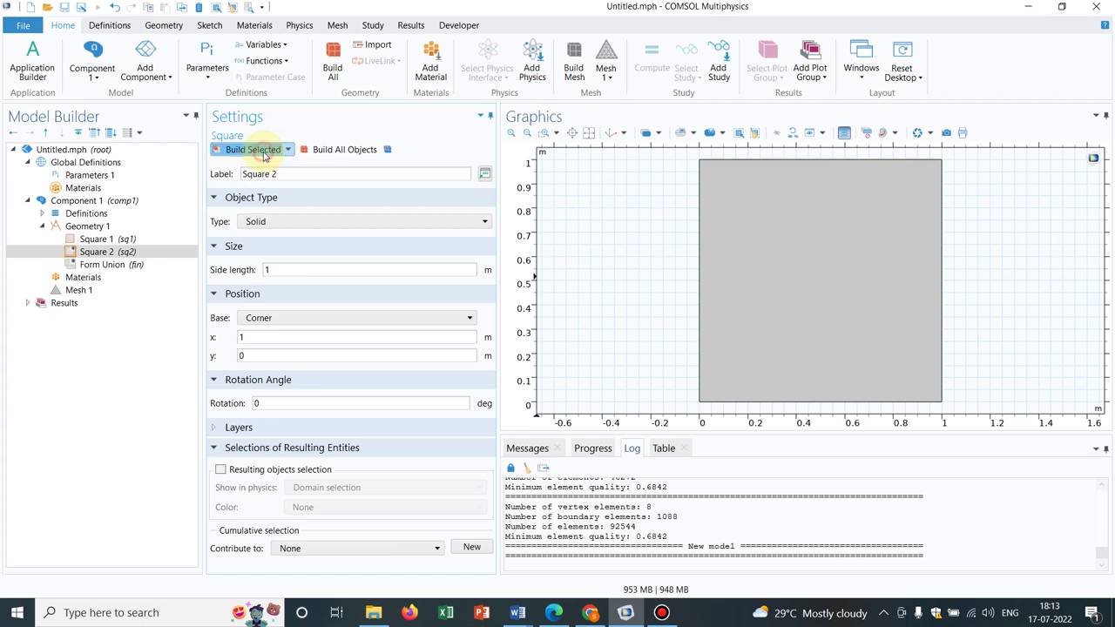
{"action": "left_click", "coordinate": [589, 132]}
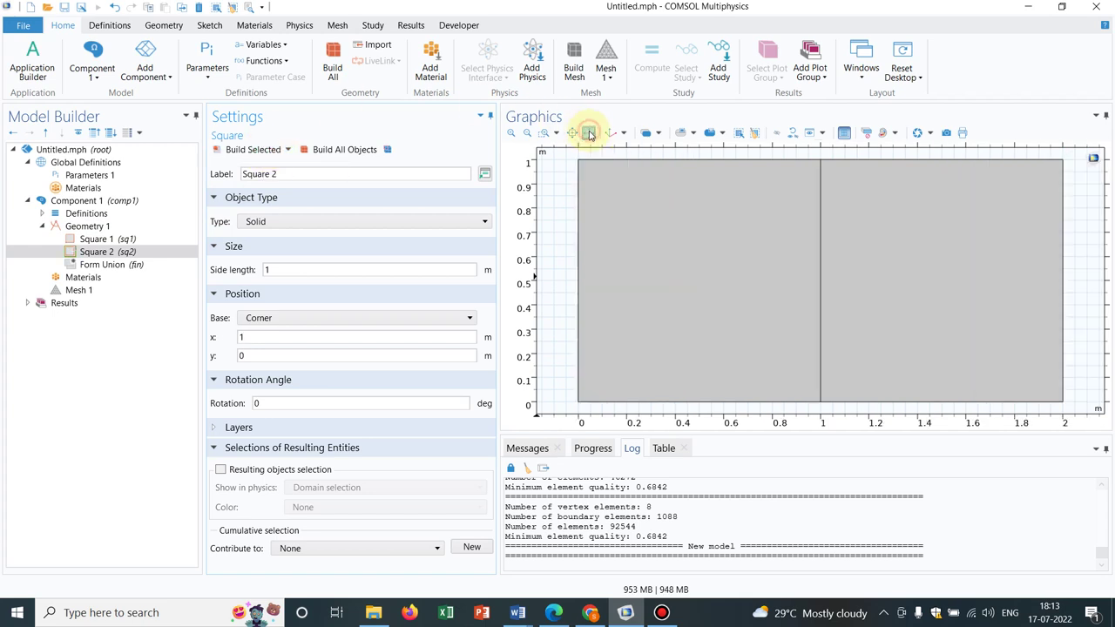
Duplicate Square 2, set the copy's x position to 2 m, and build it as the third square in the row
{"action": "right_click", "coordinate": [155, 252]}
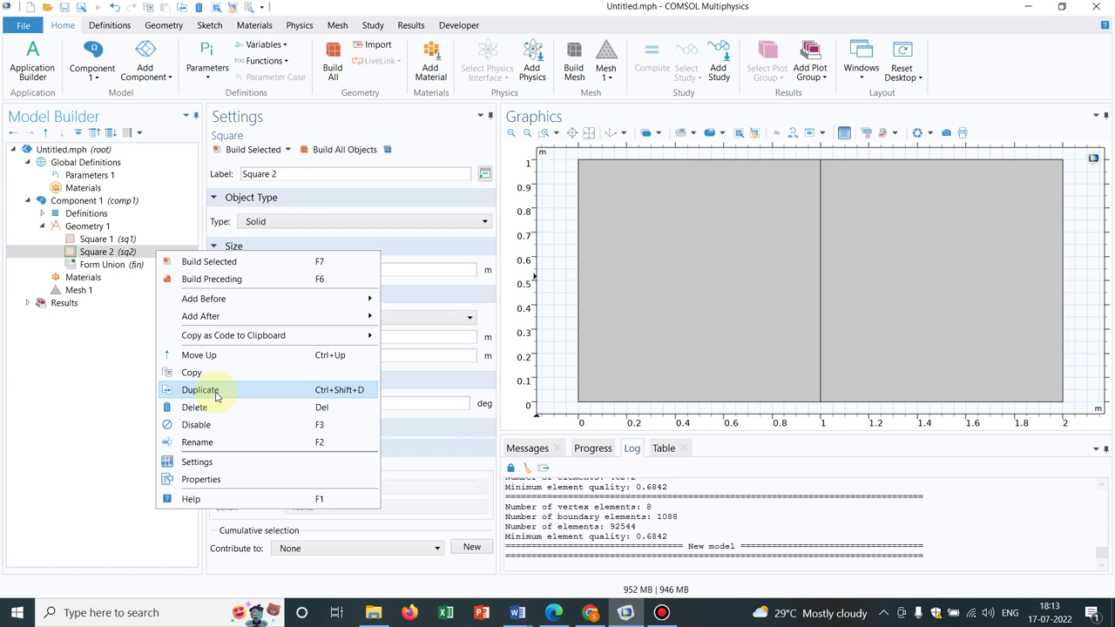
{"action": "left_click", "coordinate": [200, 389]}
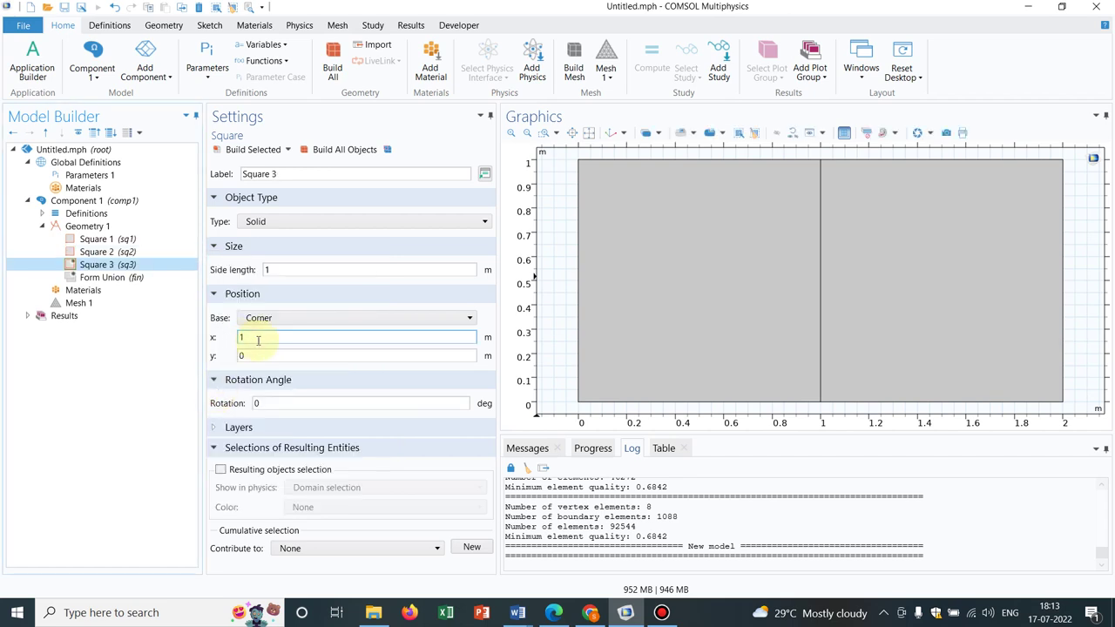
{"action": "double_click", "coordinate": [257, 340]}
{"action": "key", "text": "BackSpace"}
{"action": "type", "text": "2"}
{"action": "left_click", "coordinate": [277, 149]}
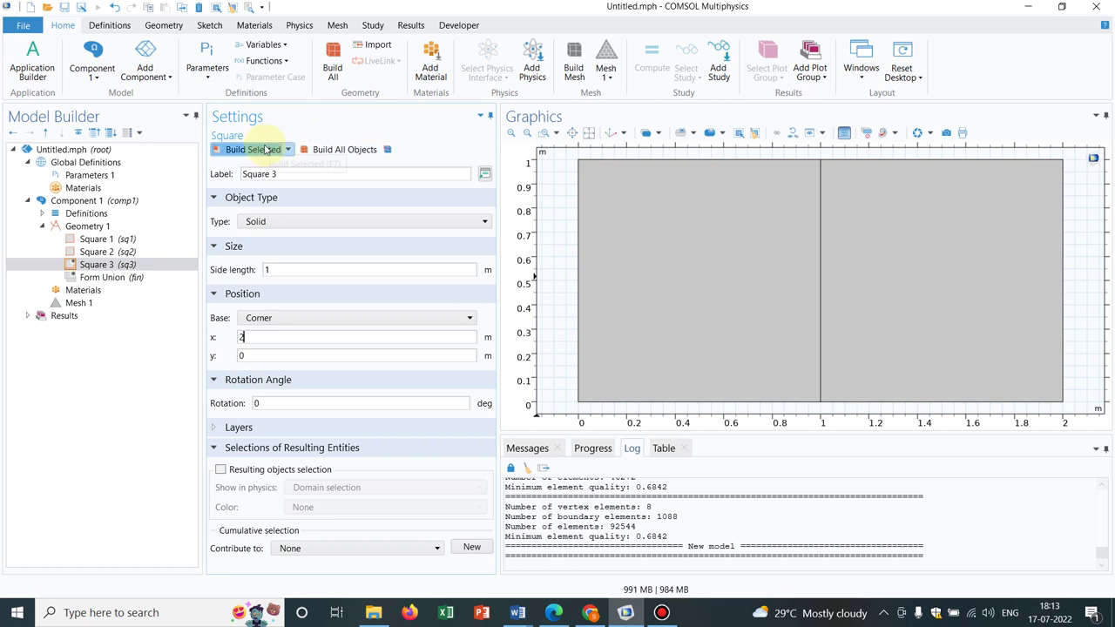
{"action": "left_click", "coordinate": [590, 134]}
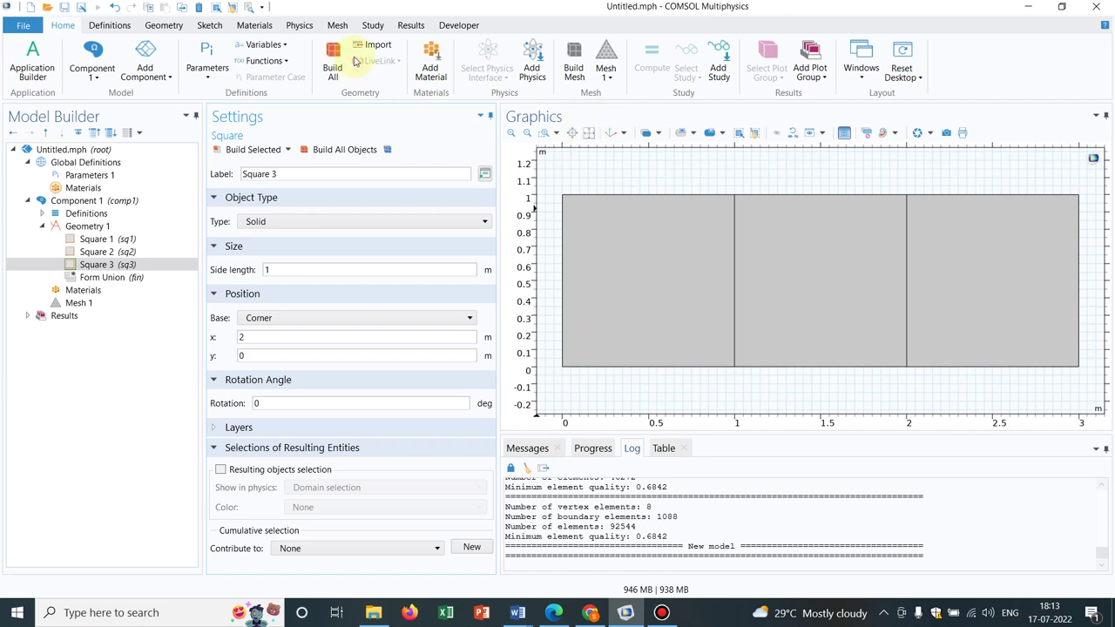
Add a Free Triangular operation to Mesh 1 at the Domain level and assign it to domain 1, the leftmost square
{"action": "left_click", "coordinate": [79, 303]}
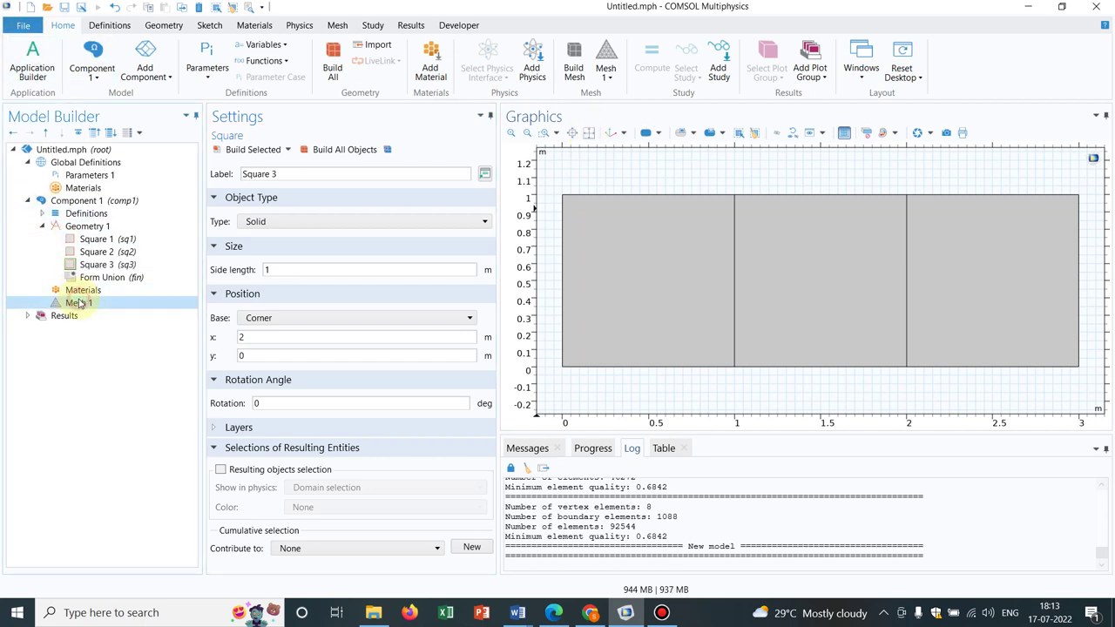
{"action": "right_click", "coordinate": [78, 303]}
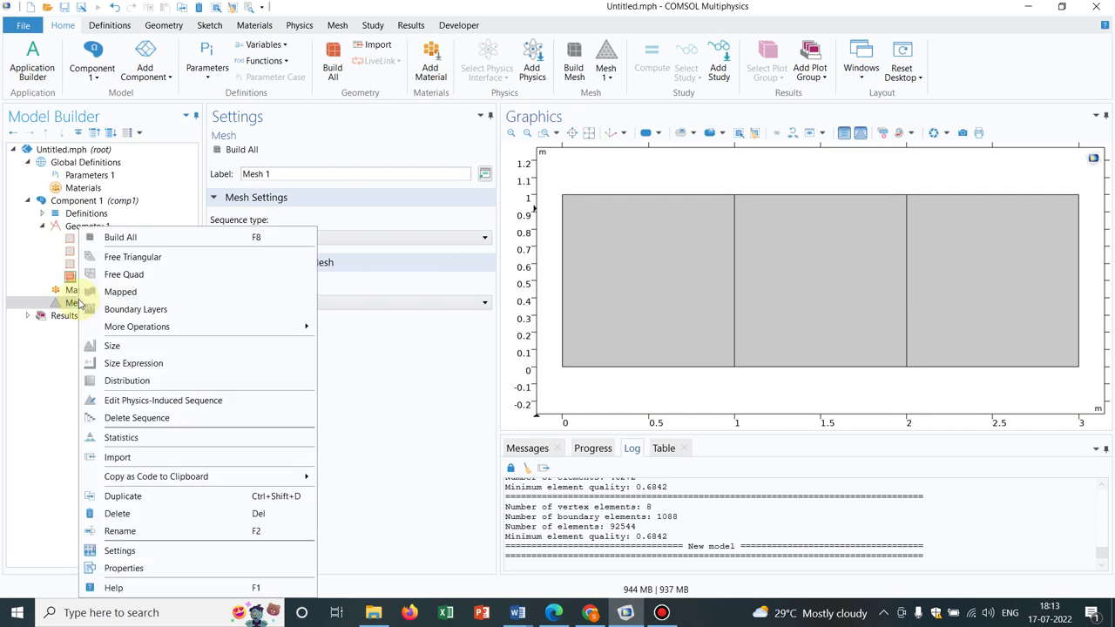
{"action": "left_click", "coordinate": [161, 257]}
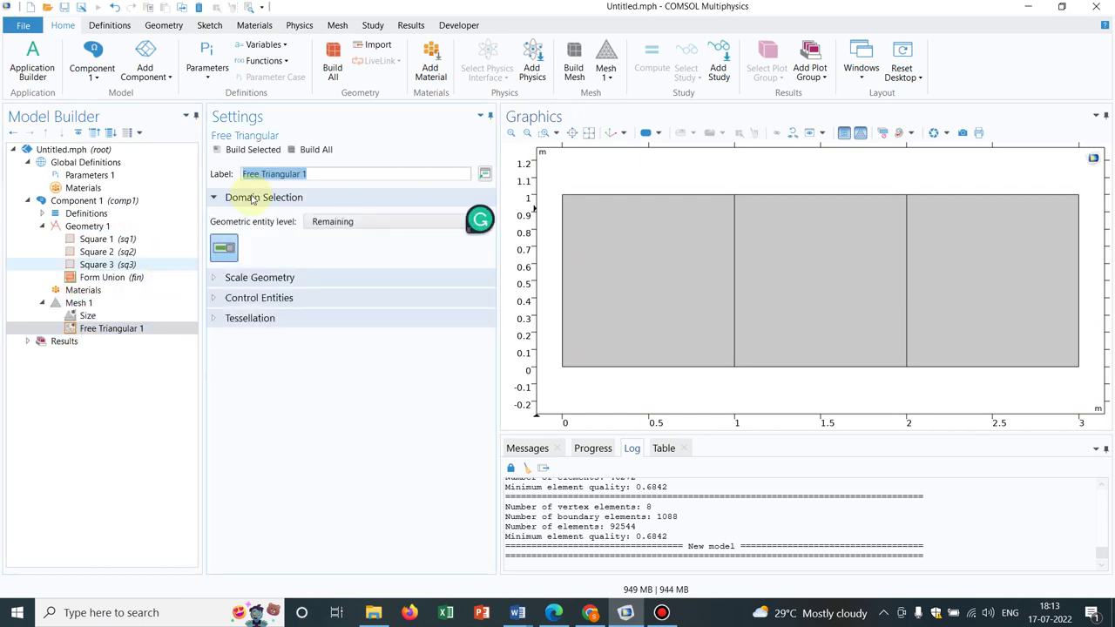
{"action": "left_click", "coordinate": [368, 224]}
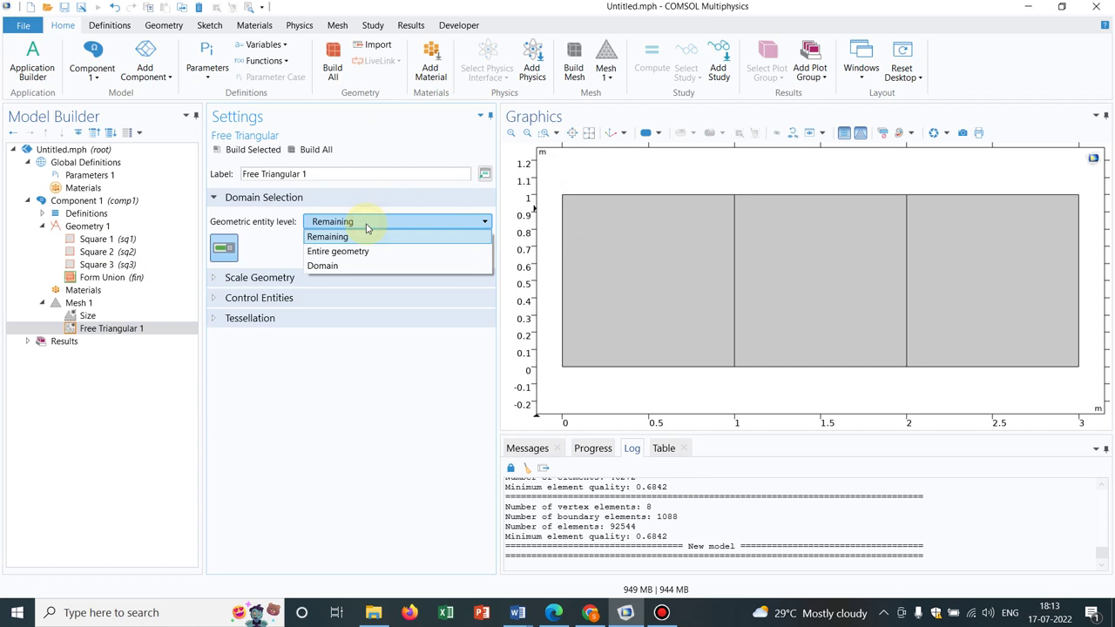
{"action": "left_click", "coordinate": [360, 265]}
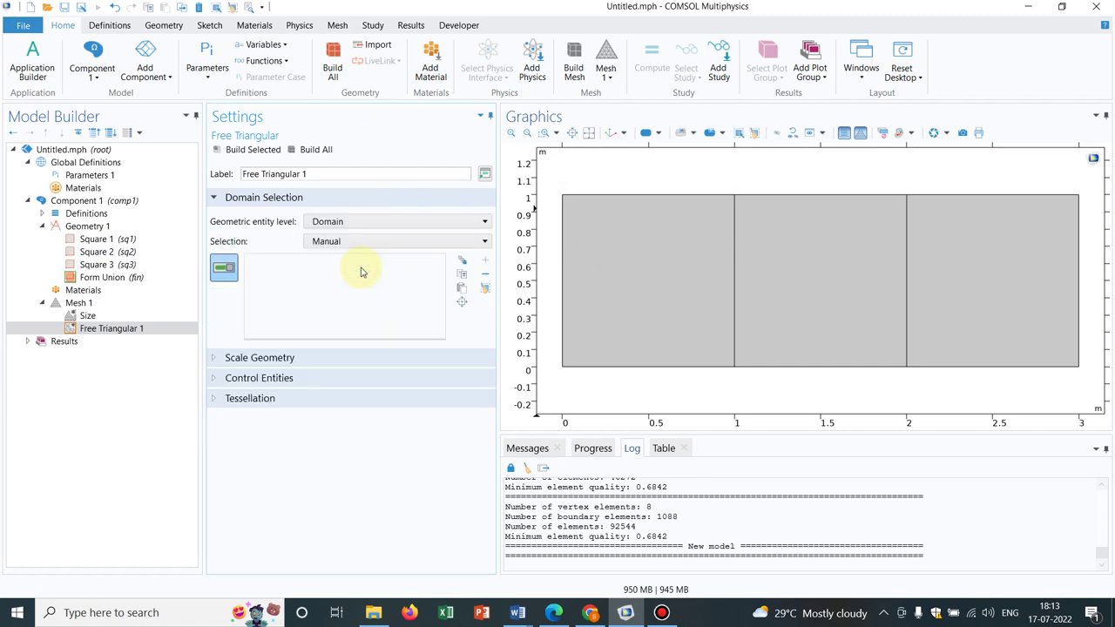
{"action": "left_click", "coordinate": [634, 261]}
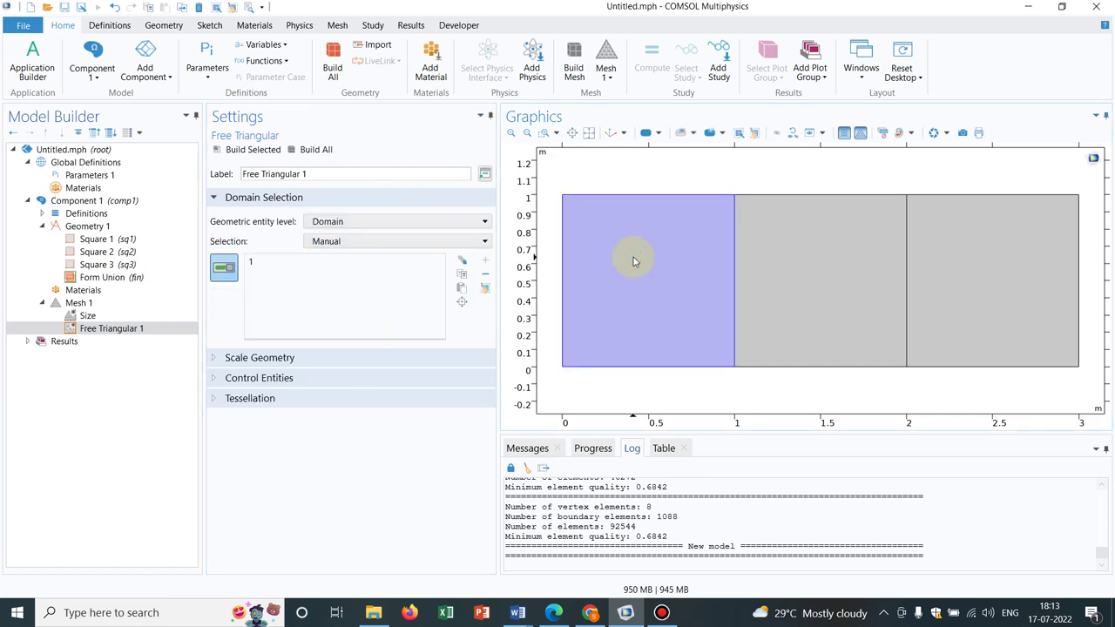
Add a Size node under Free Triangular 1 with the predefined Extremely fine element size and build the mesh
{"action": "right_click", "coordinate": [162, 331]}
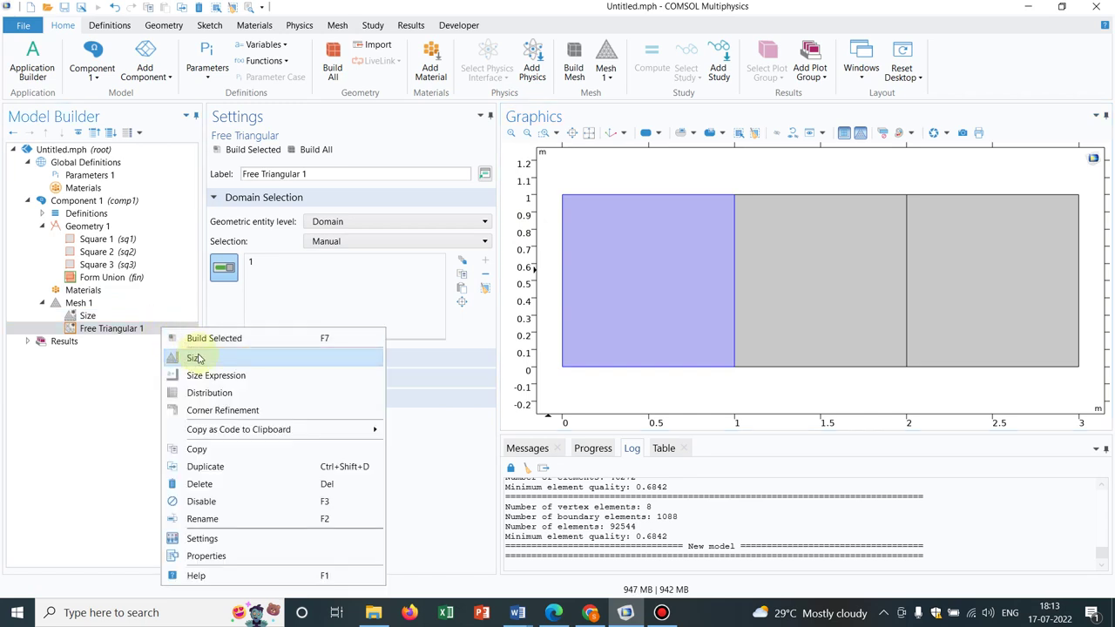
{"action": "left_click", "coordinate": [194, 358]}
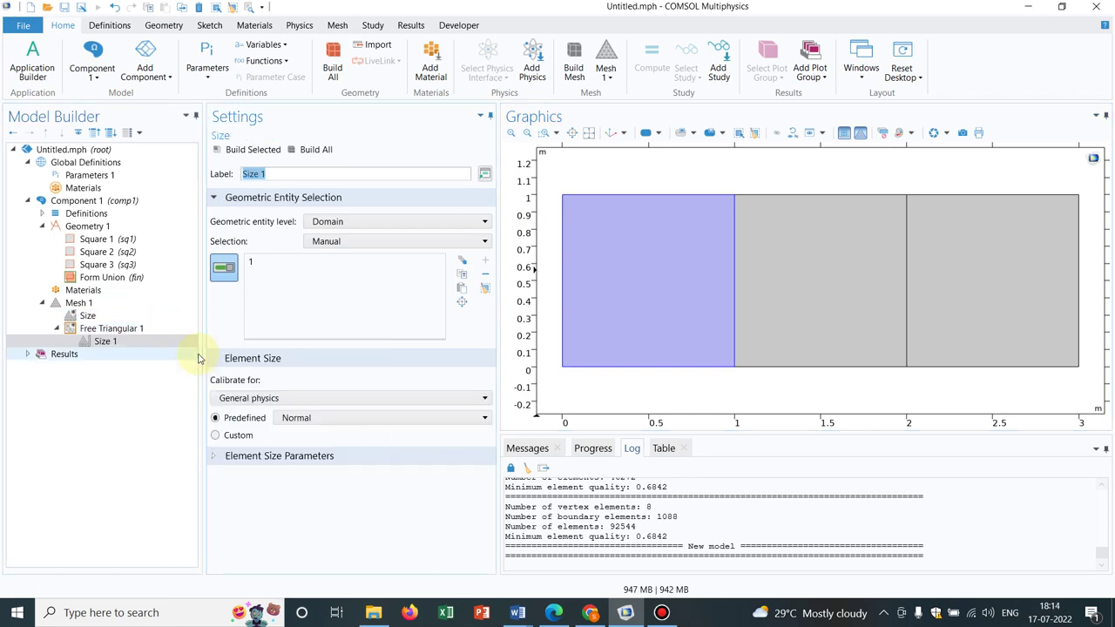
{"action": "left_click", "coordinate": [310, 418]}
{"action": "left_click", "coordinate": [310, 433]}
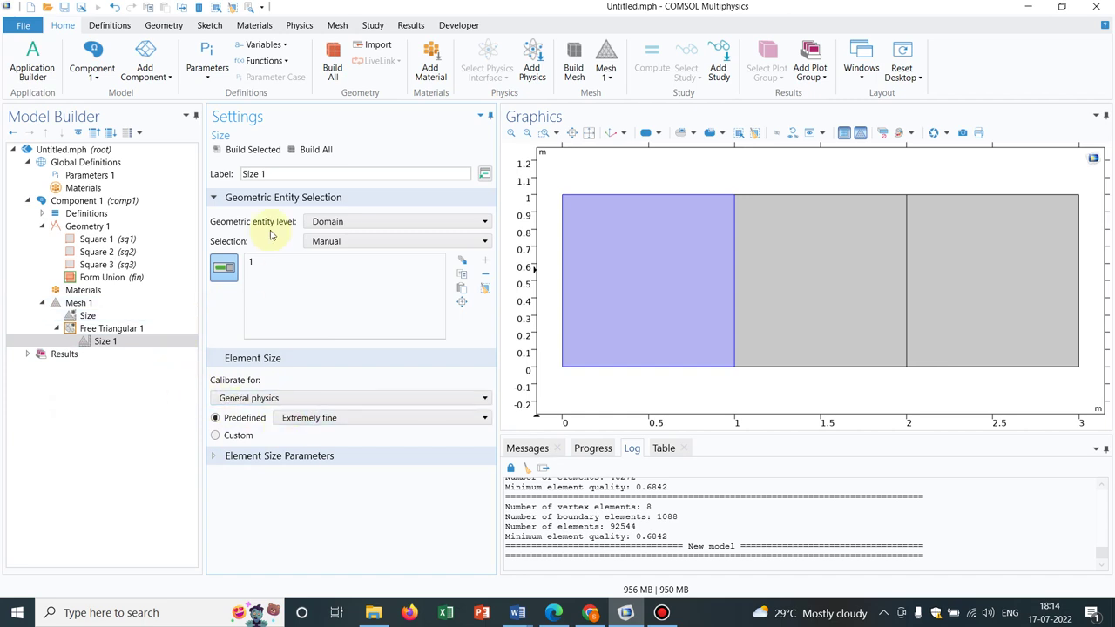
{"action": "left_click", "coordinate": [294, 151]}
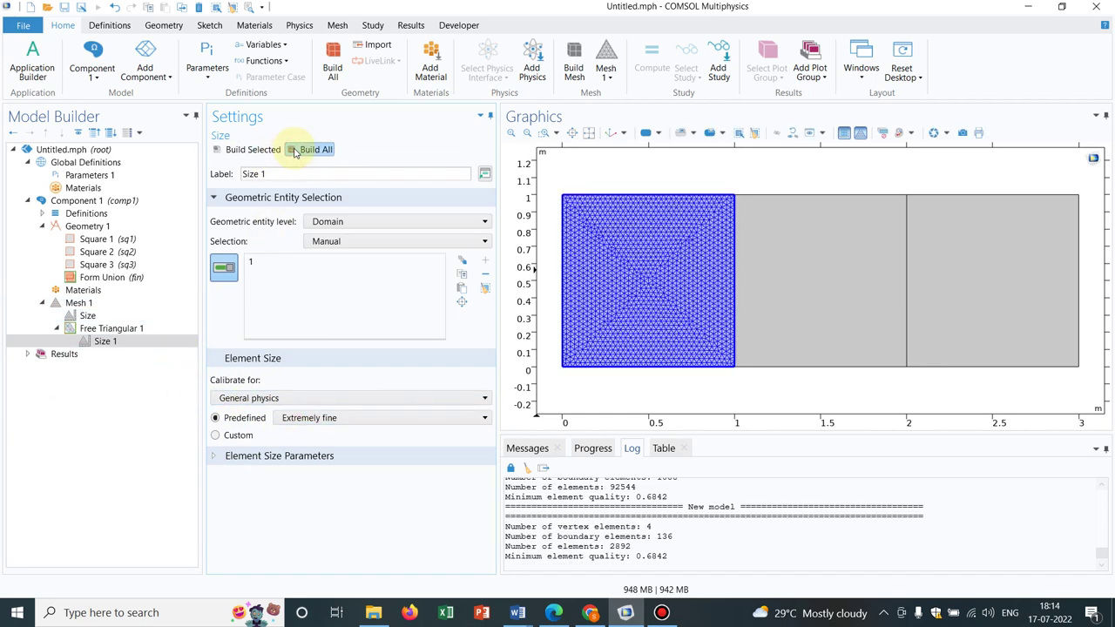
Examine the triangular mesh elements up close at the leftmost square's upper-left corner and along its top edge
{"action": "left_click", "coordinate": [547, 133]}
{"action": "left_click_drag", "start_coordinate": [547, 179], "coordinate": [648, 266]}
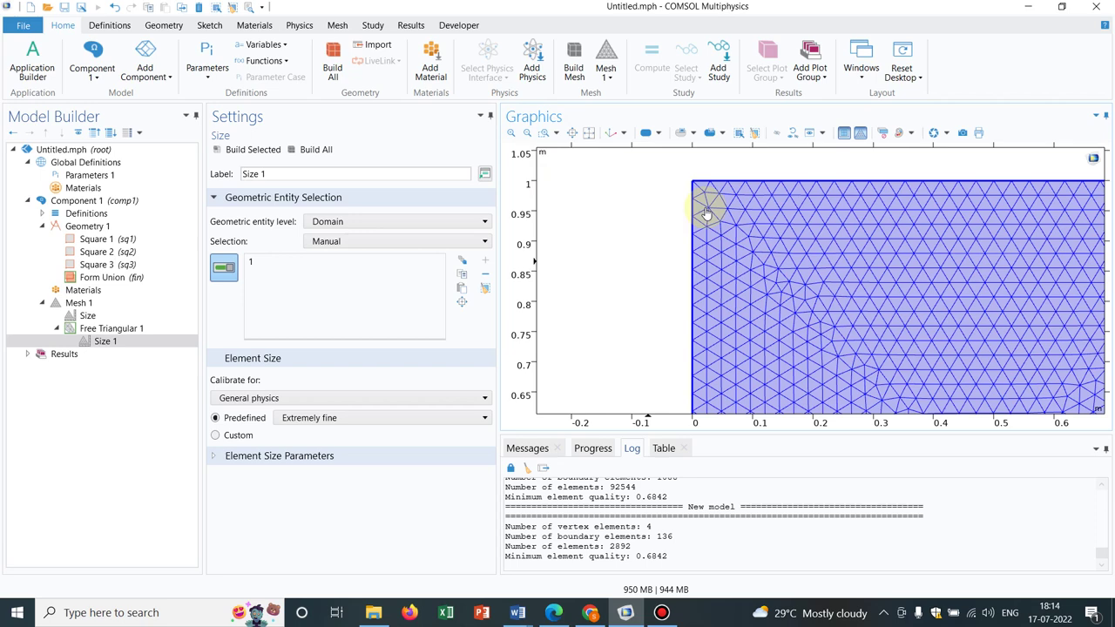
{"action": "left_click", "coordinate": [588, 133]}
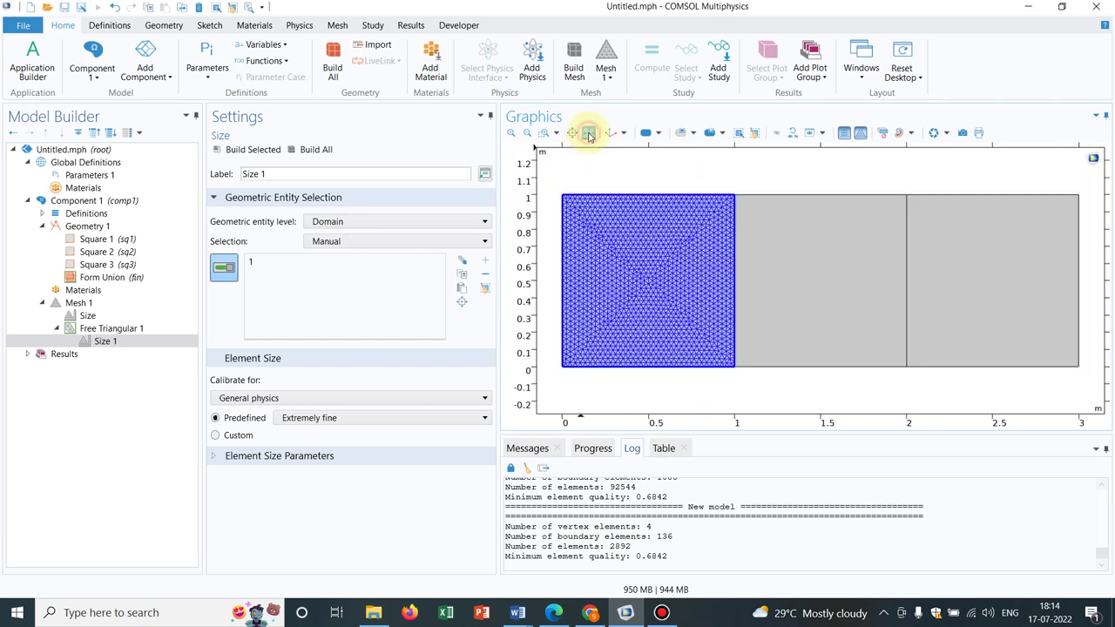
{"action": "left_click", "coordinate": [544, 134]}
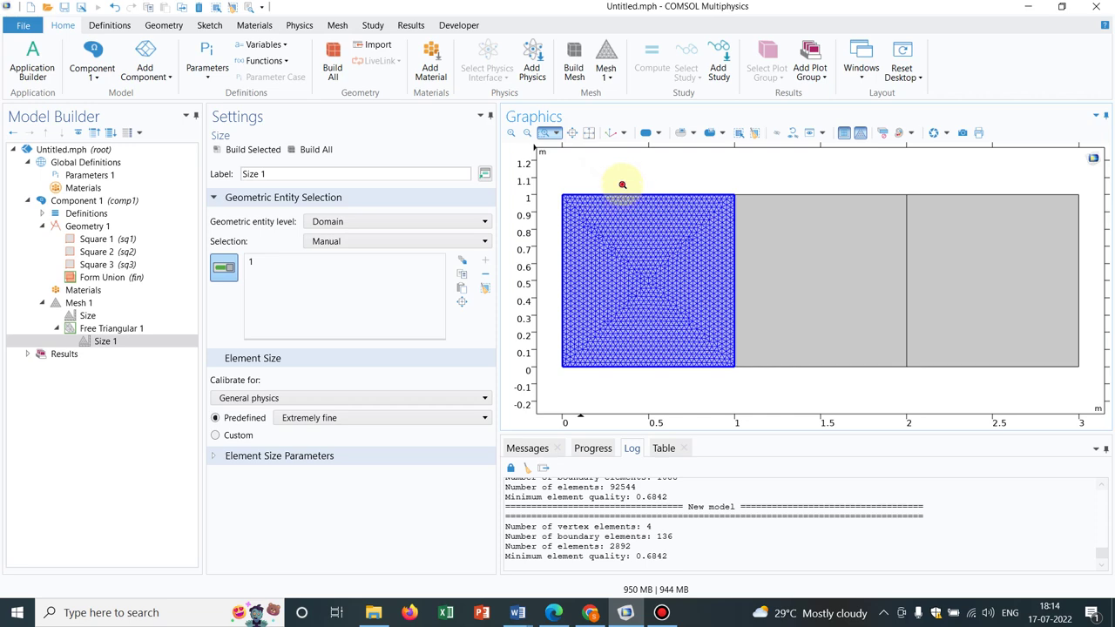
{"action": "left_click_drag", "start_coordinate": [617, 179], "coordinate": [696, 259]}
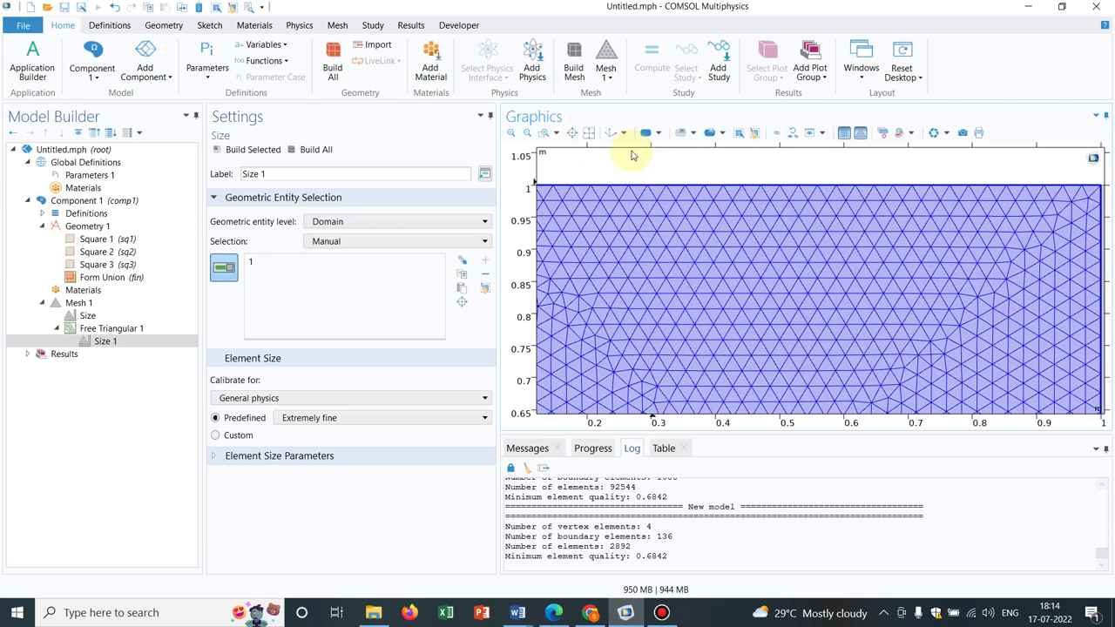
{"action": "left_click", "coordinate": [589, 134]}
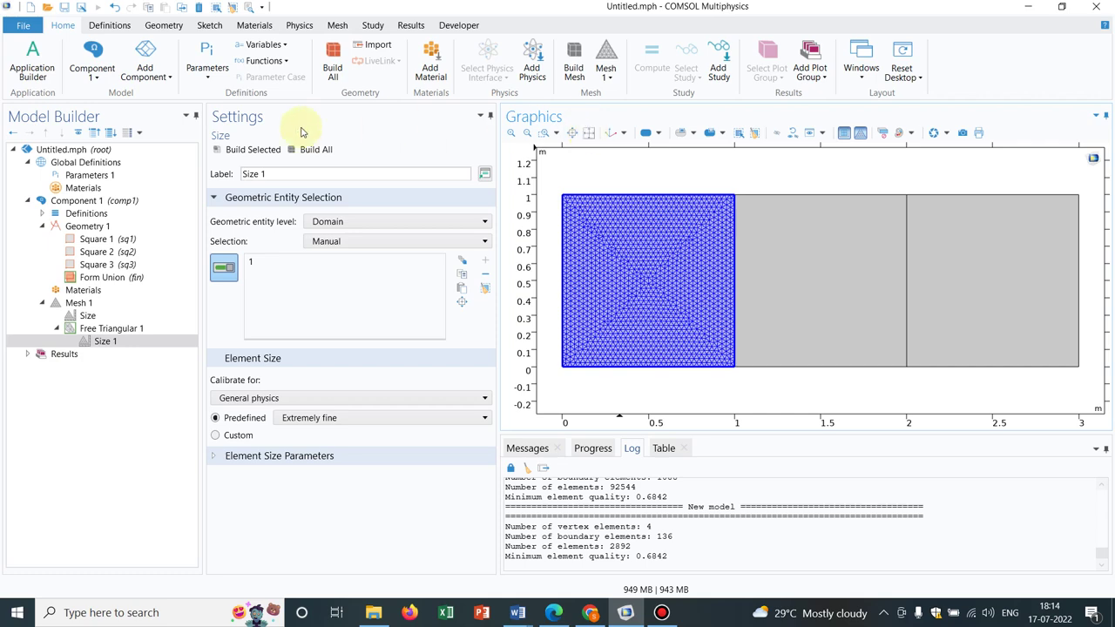
Add a Refine operation to Mesh 1 for domain 1, build the mesh, and inspect the elements near the leftmost square's upper-left corner
{"action": "left_click", "coordinate": [87, 303]}
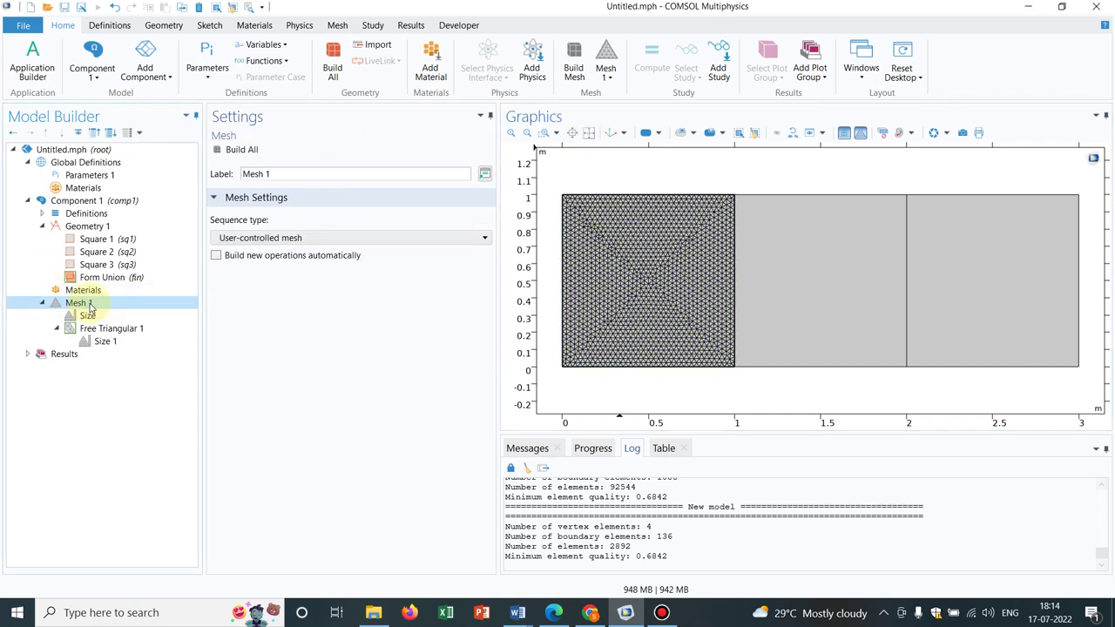
{"action": "right_click", "coordinate": [88, 304]}
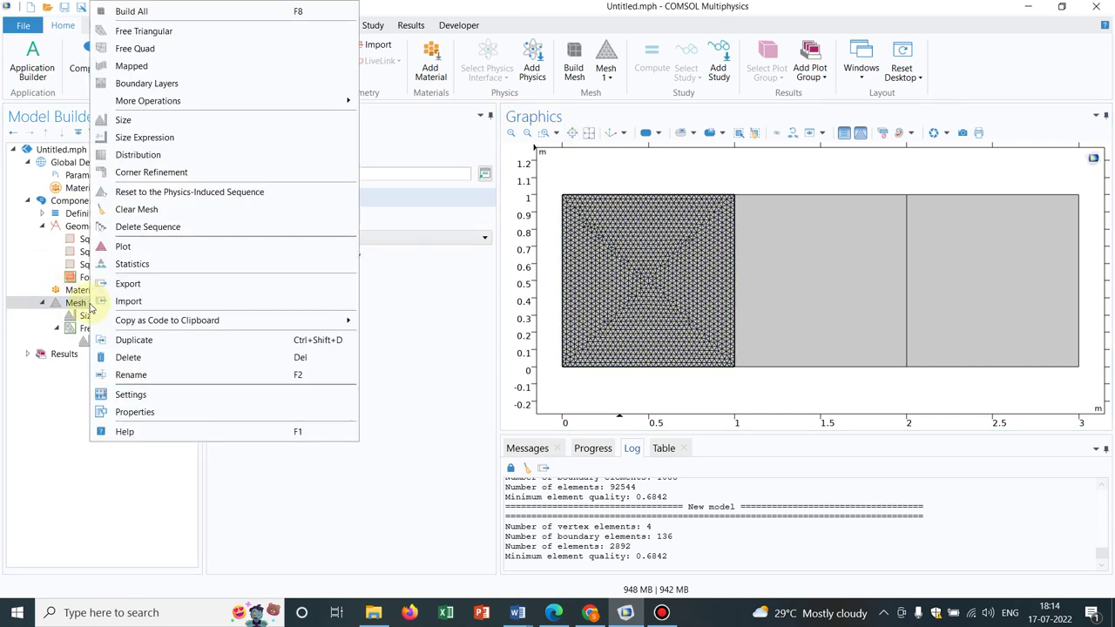
{"action": "mouse_move", "coordinate": [290, 109]}
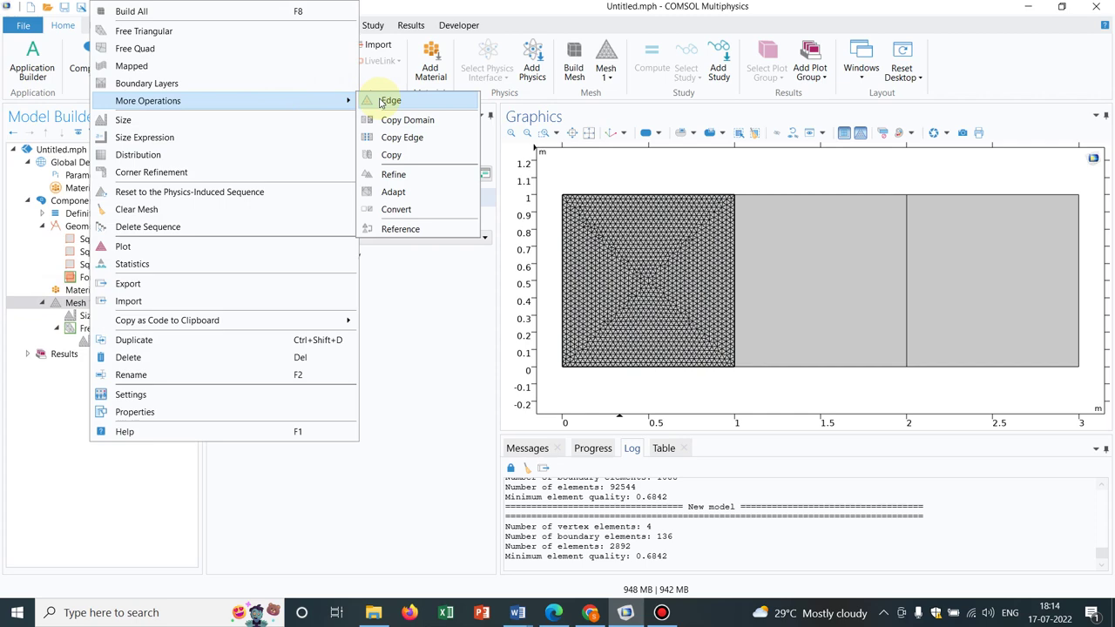
{"action": "left_click", "coordinate": [393, 175]}
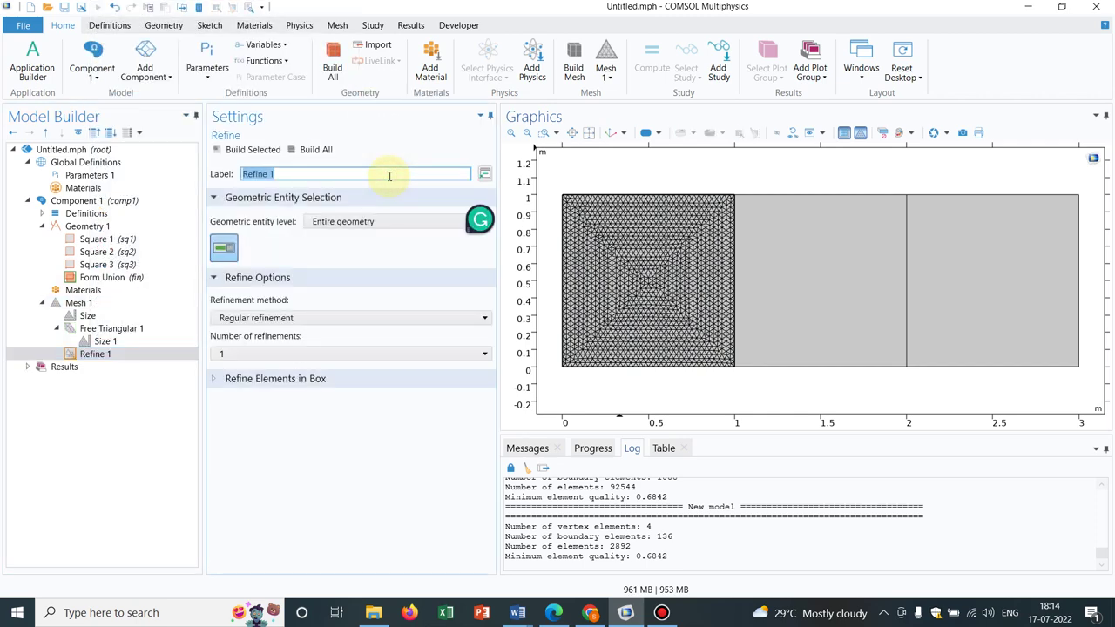
{"action": "left_click", "coordinate": [389, 222]}
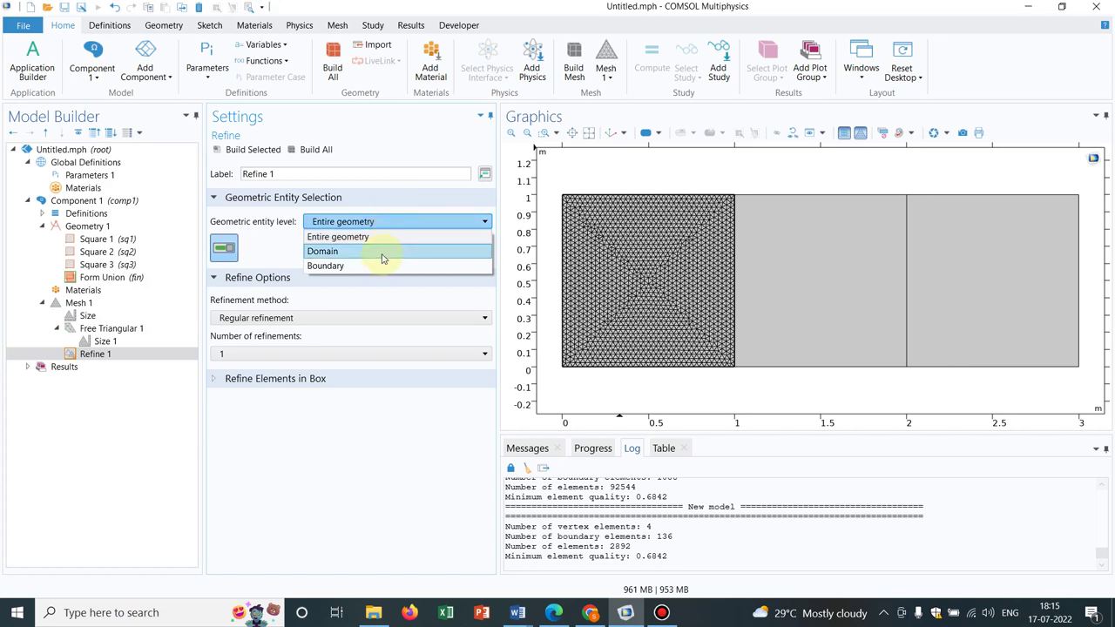
{"action": "left_click", "coordinate": [381, 253]}
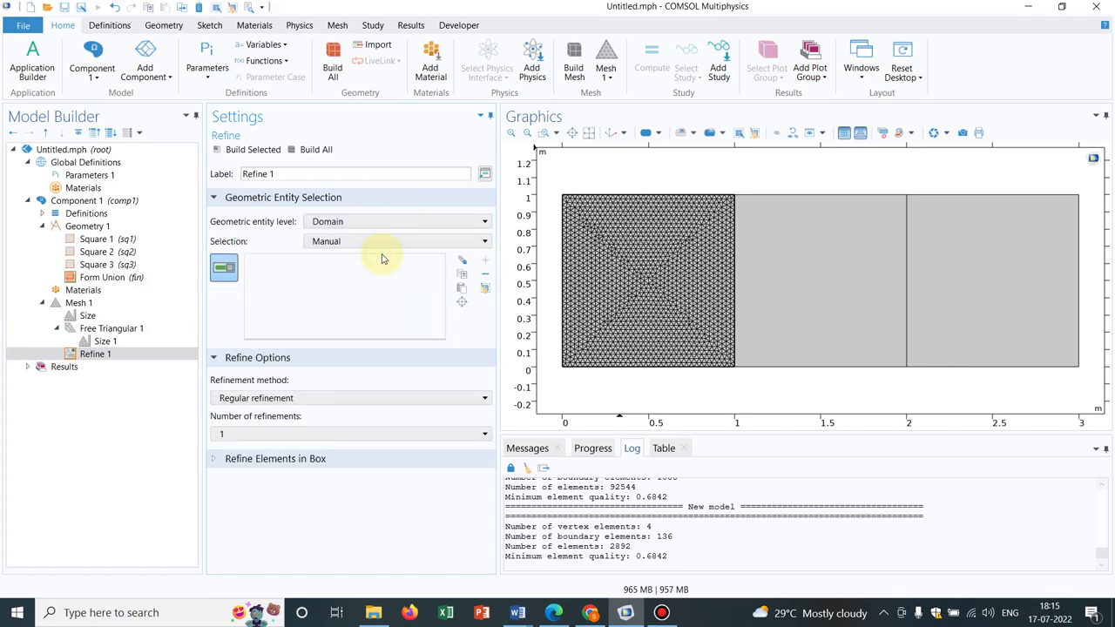
{"action": "left_click", "coordinate": [624, 253]}
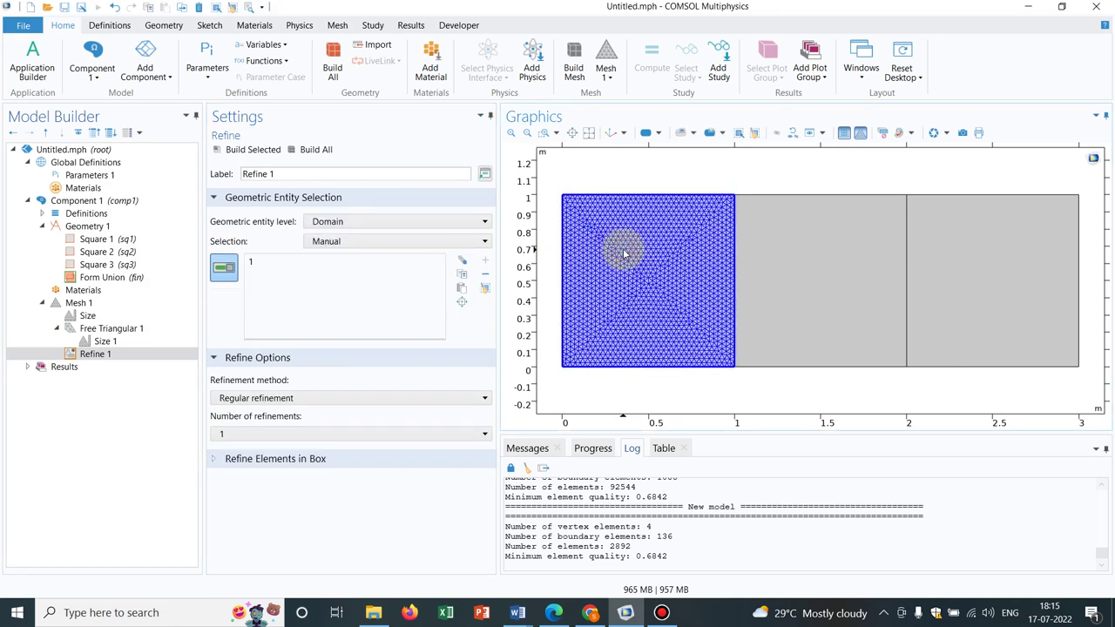
{"action": "left_click", "coordinate": [324, 151]}
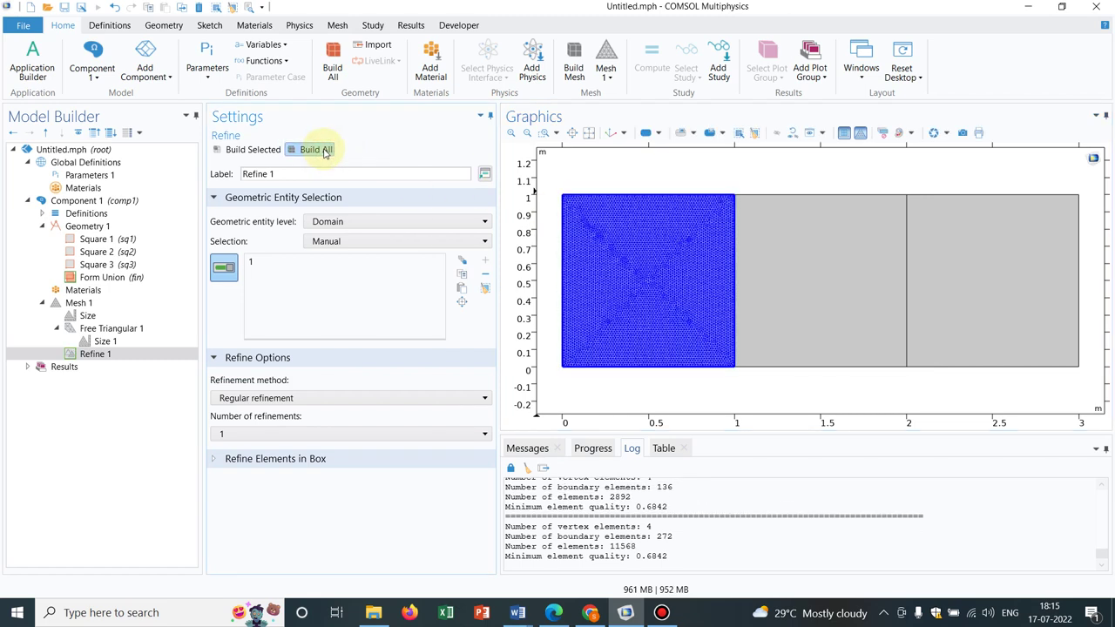
{"action": "left_click", "coordinate": [542, 135]}
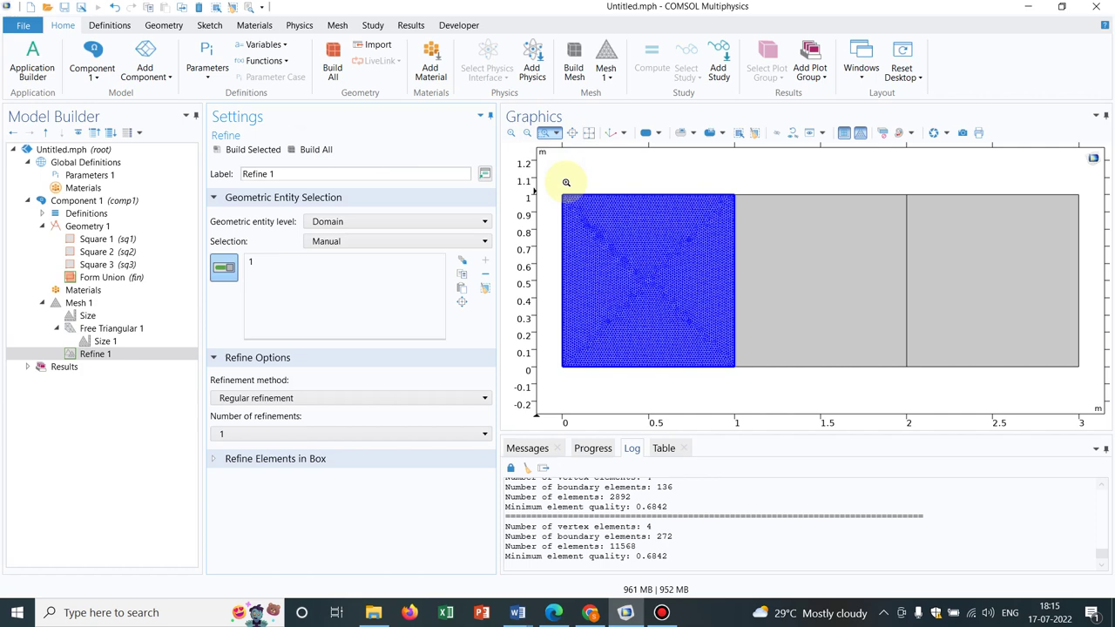
{"action": "left_click_drag", "start_coordinate": [560, 180], "coordinate": [627, 260]}
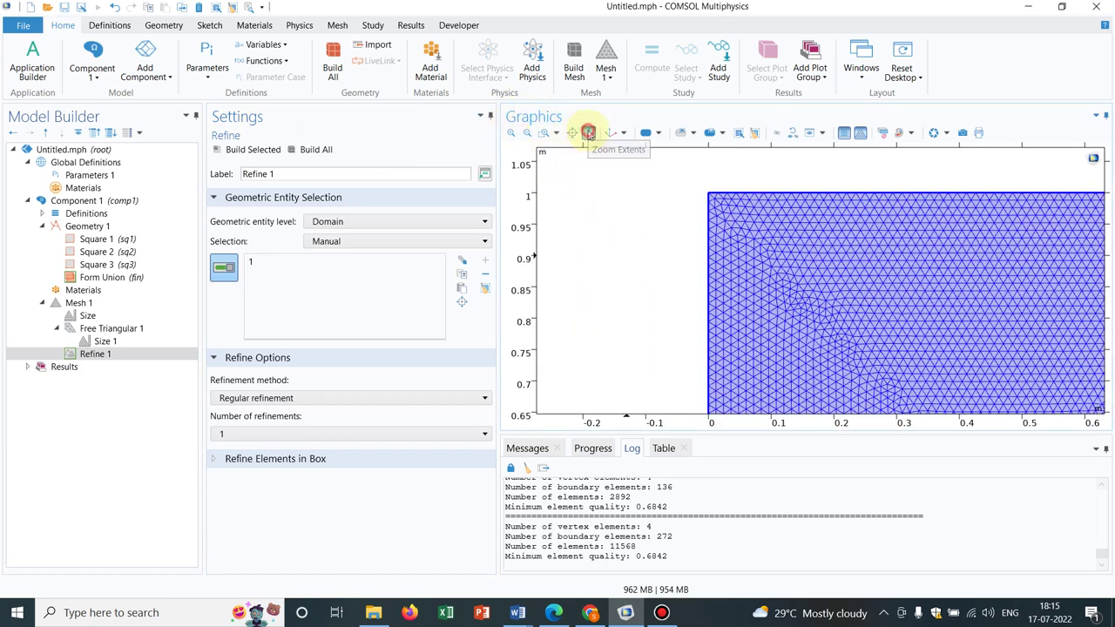
{"action": "left_click", "coordinate": [588, 133]}
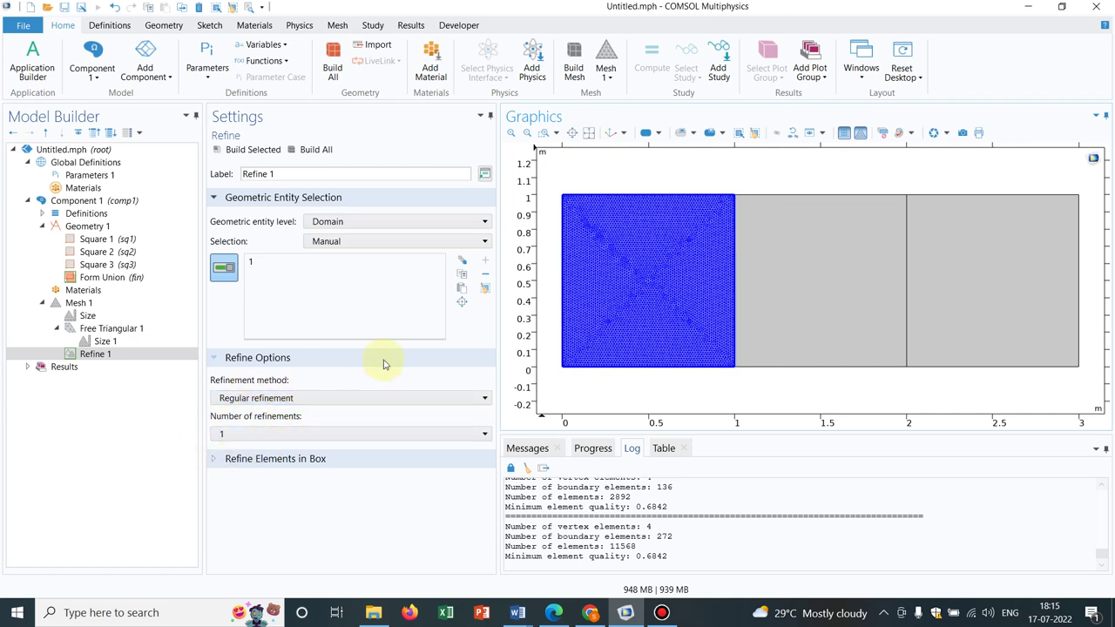
Set the number of refinements in Refine 1 to 2 and rebuild the mesh
{"action": "left_click", "coordinate": [376, 432]}
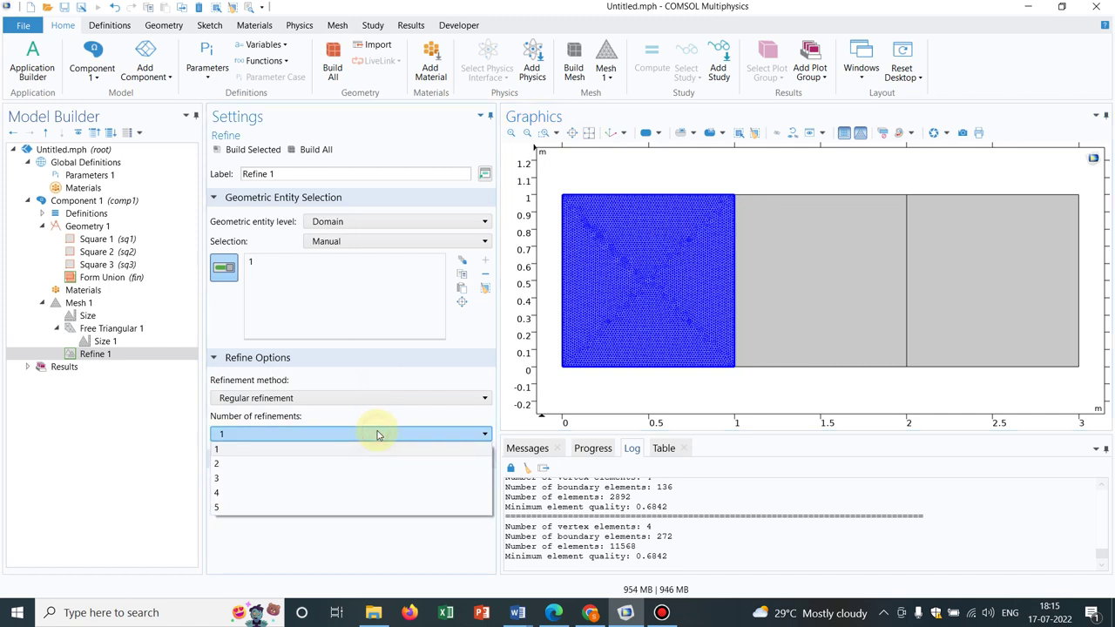
{"action": "left_click", "coordinate": [295, 465]}
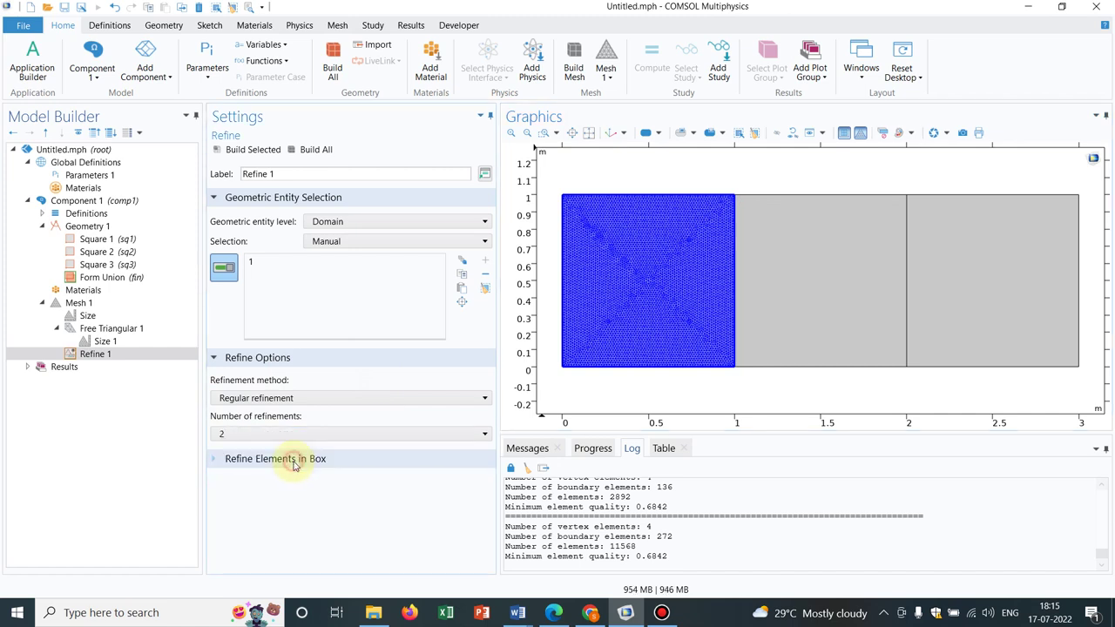
{"action": "left_click", "coordinate": [320, 150]}
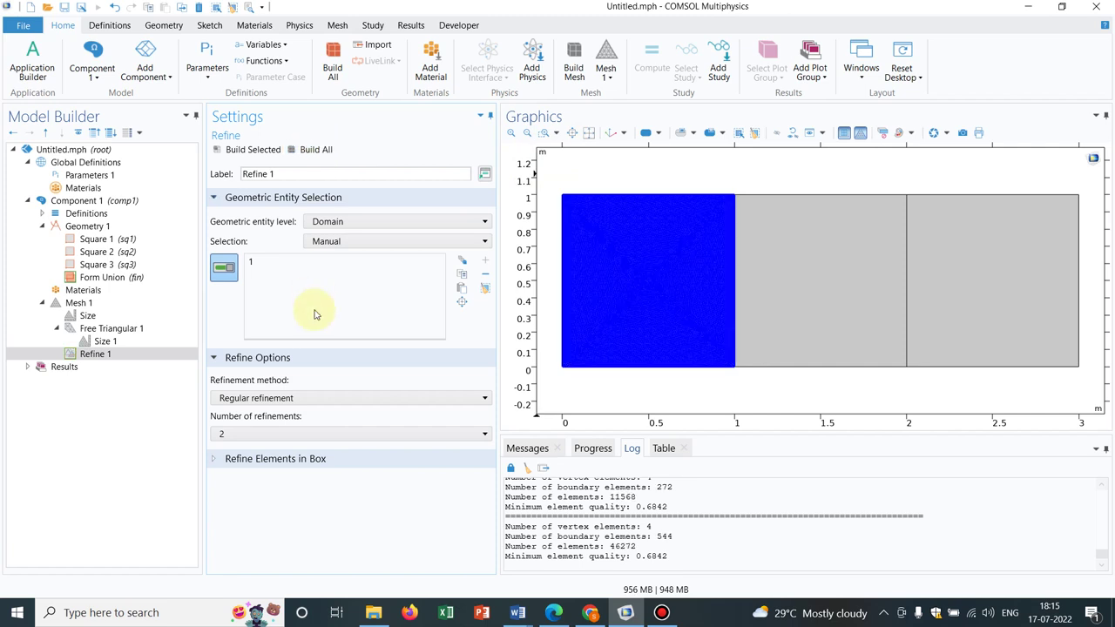
Set the number of refinements in Refine 1 to 3, rebuild the mesh, and inspect the elements along the leftmost square's top edge
{"action": "left_click", "coordinate": [316, 435]}
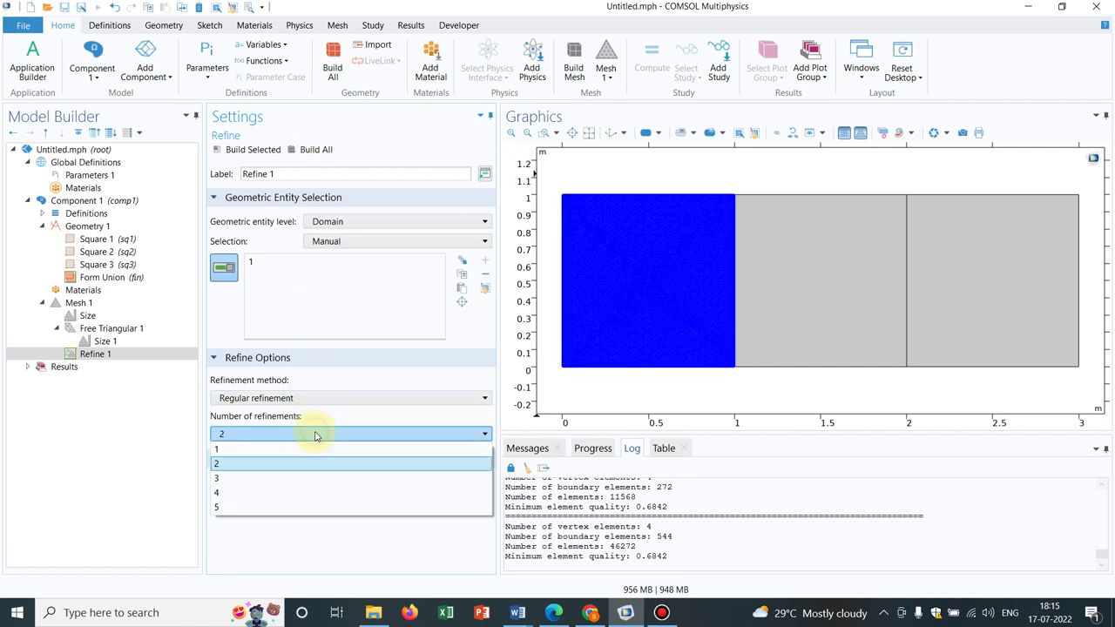
{"action": "left_click", "coordinate": [298, 477]}
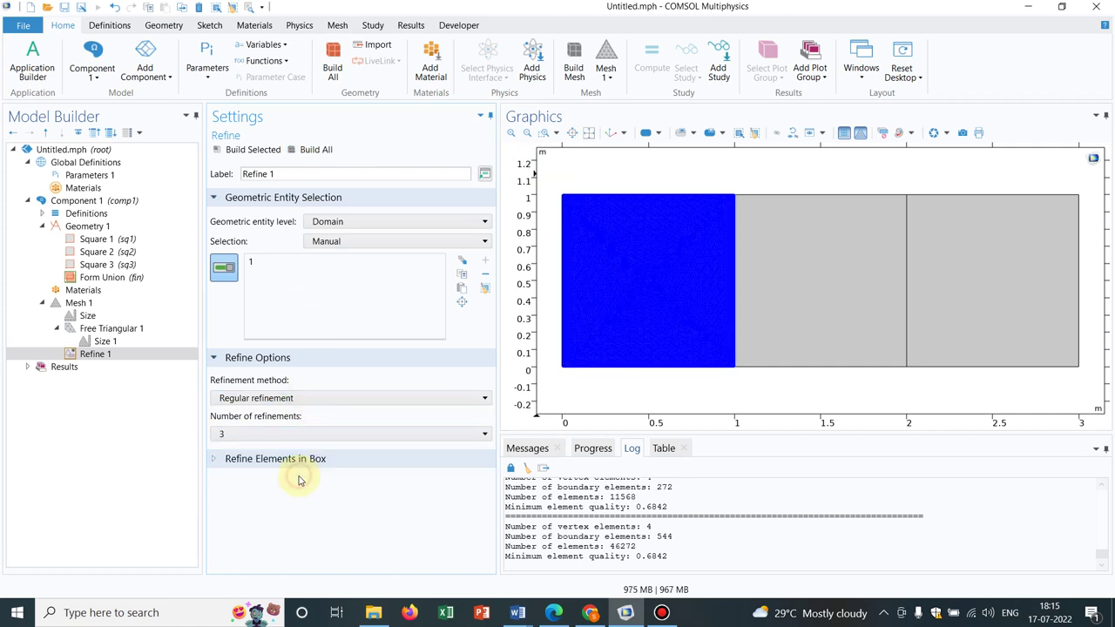
{"action": "left_click", "coordinate": [323, 150]}
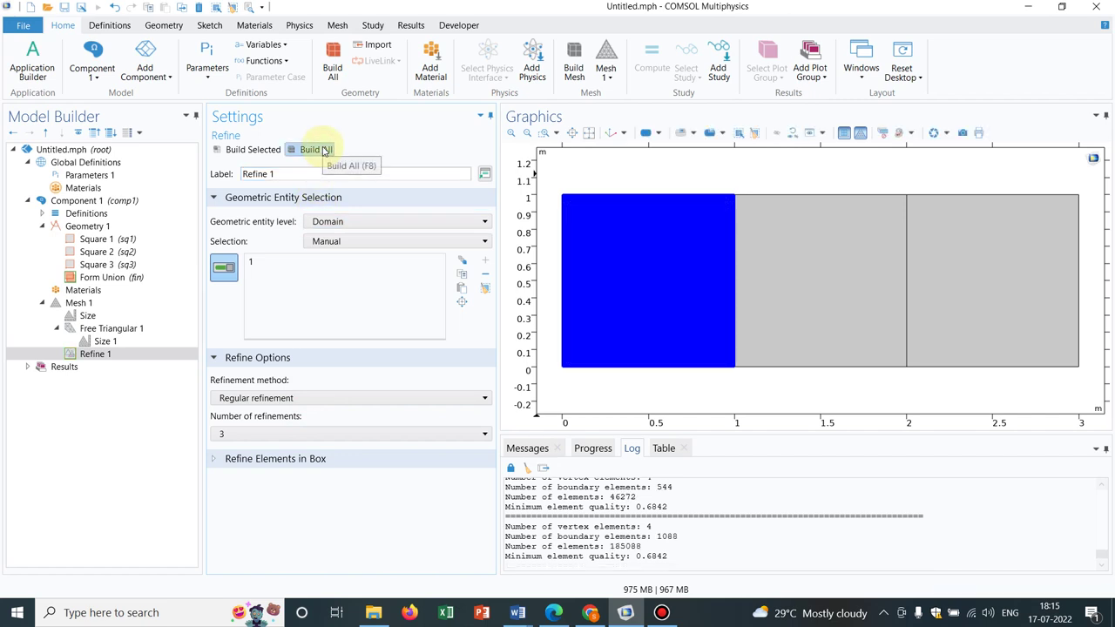
{"action": "left_click", "coordinate": [547, 133]}
{"action": "left_click_drag", "start_coordinate": [595, 181], "coordinate": [634, 231]}
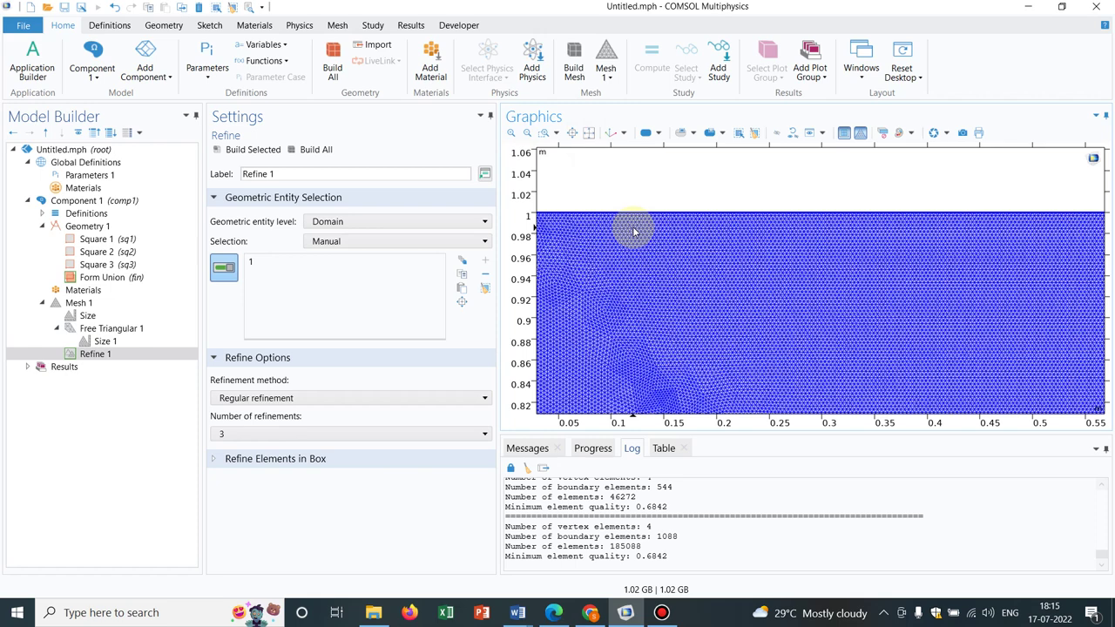
{"action": "left_click", "coordinate": [589, 133]}
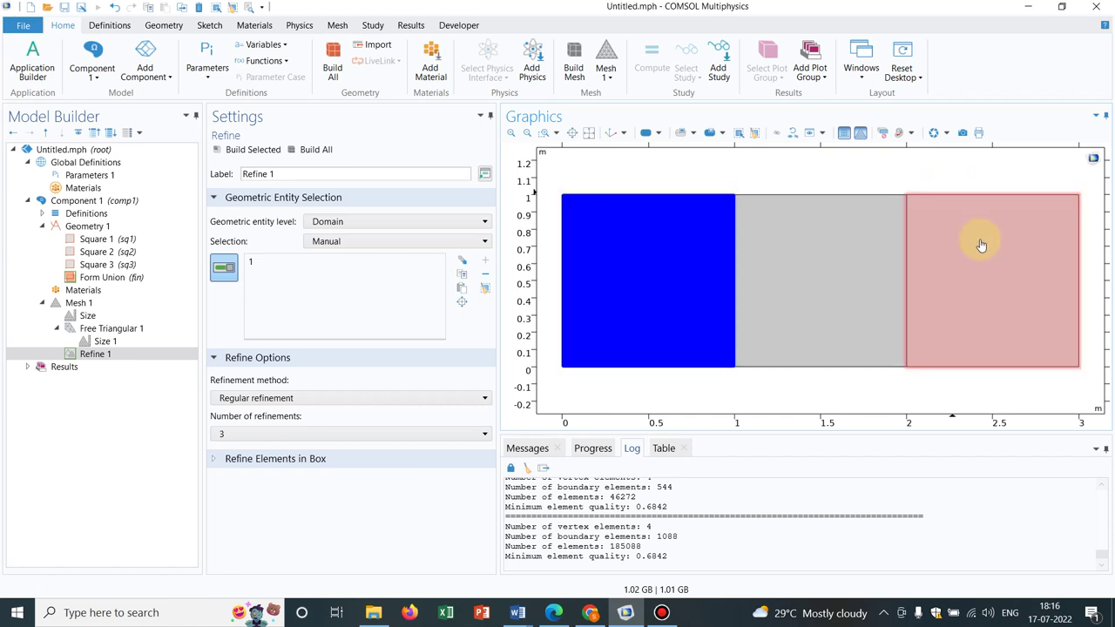
{"action": "left_click", "coordinate": [87, 304]}
{"action": "right_click", "coordinate": [91, 304]}
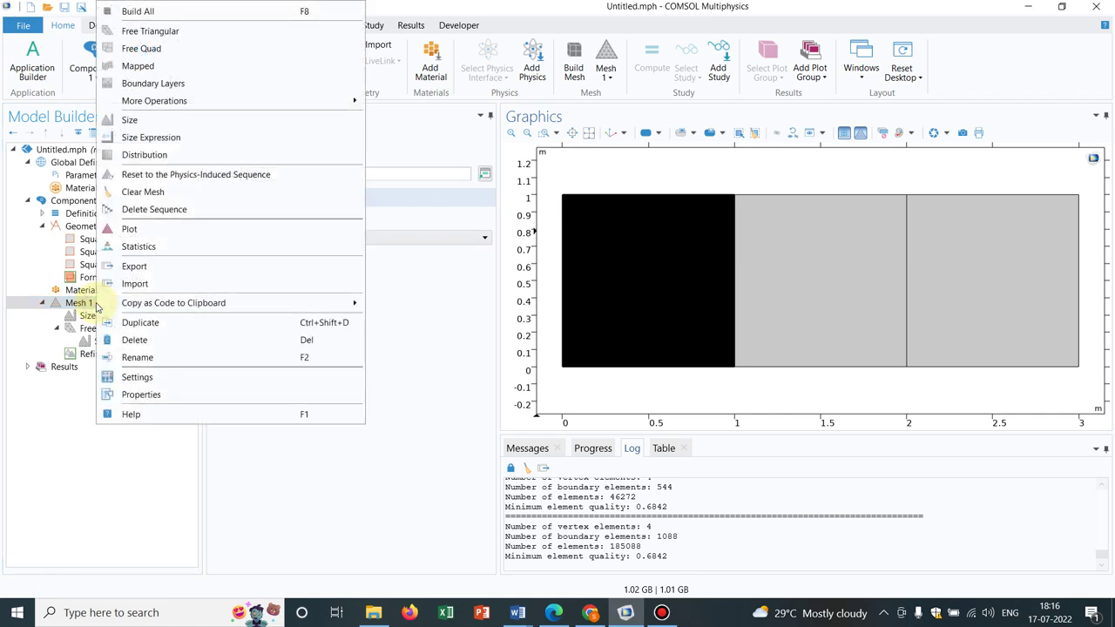
{"action": "mouse_move", "coordinate": [309, 105]}
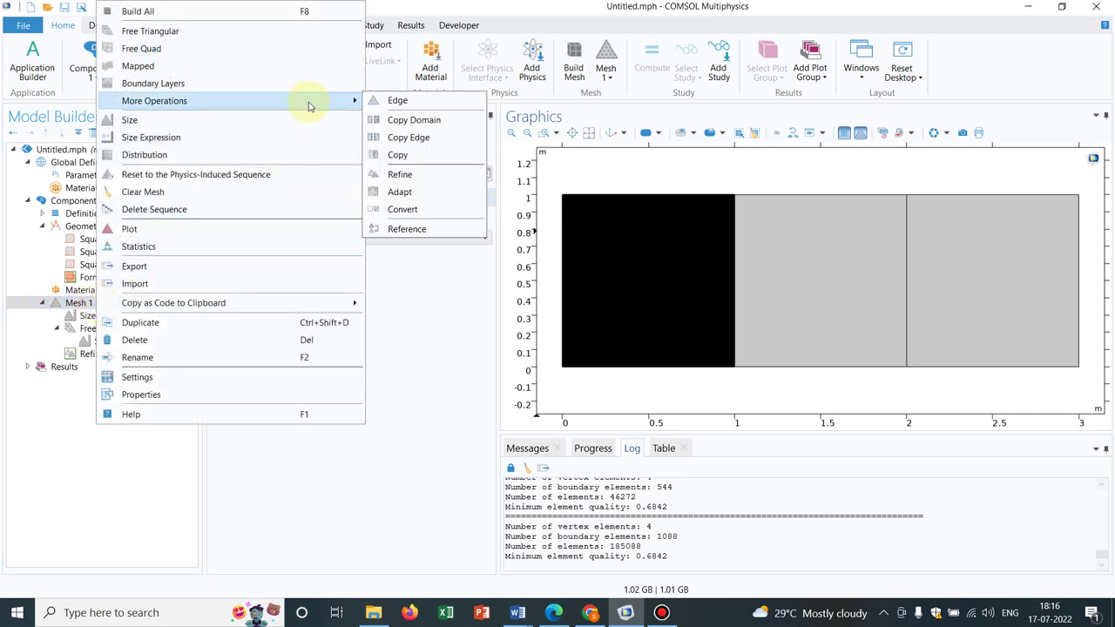
{"action": "left_click", "coordinate": [419, 139]}
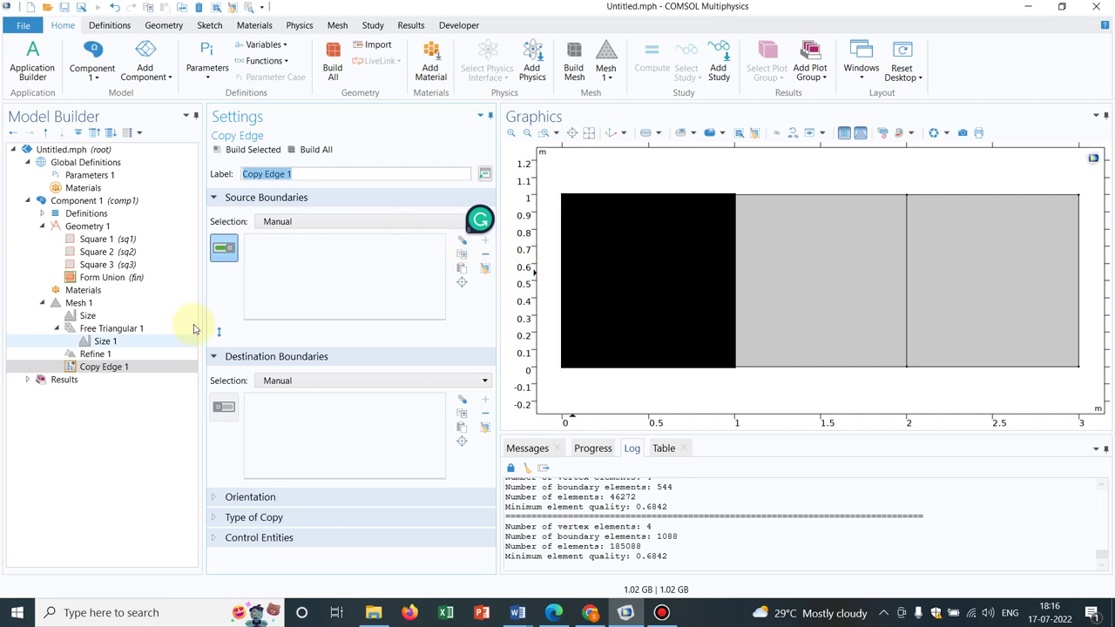
{"action": "left_click", "coordinate": [366, 223]}
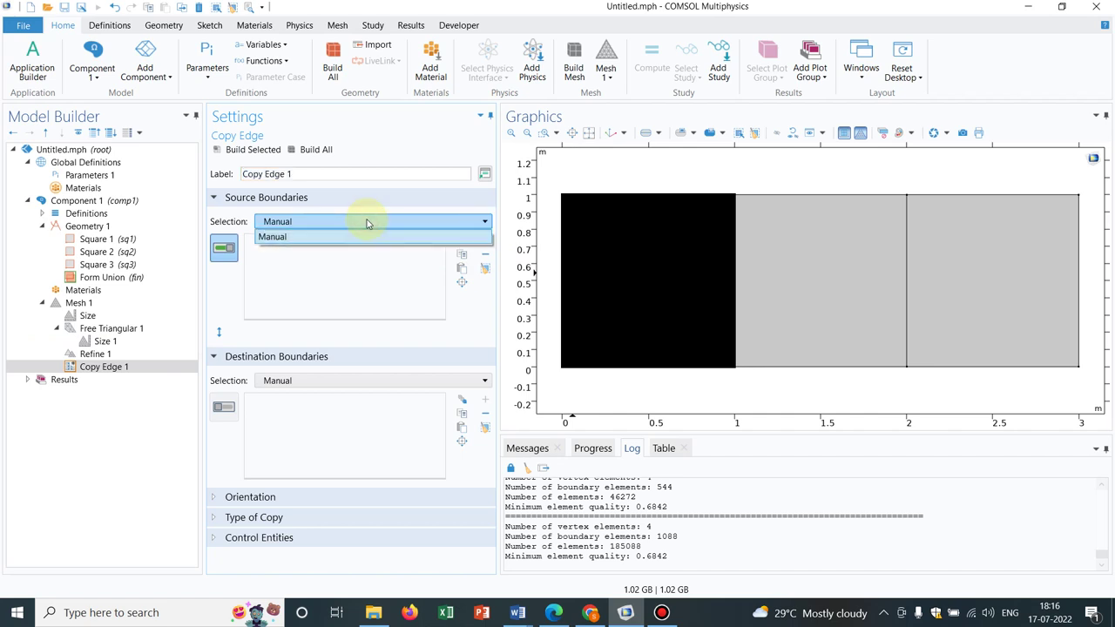
{"action": "left_click", "coordinate": [367, 223]}
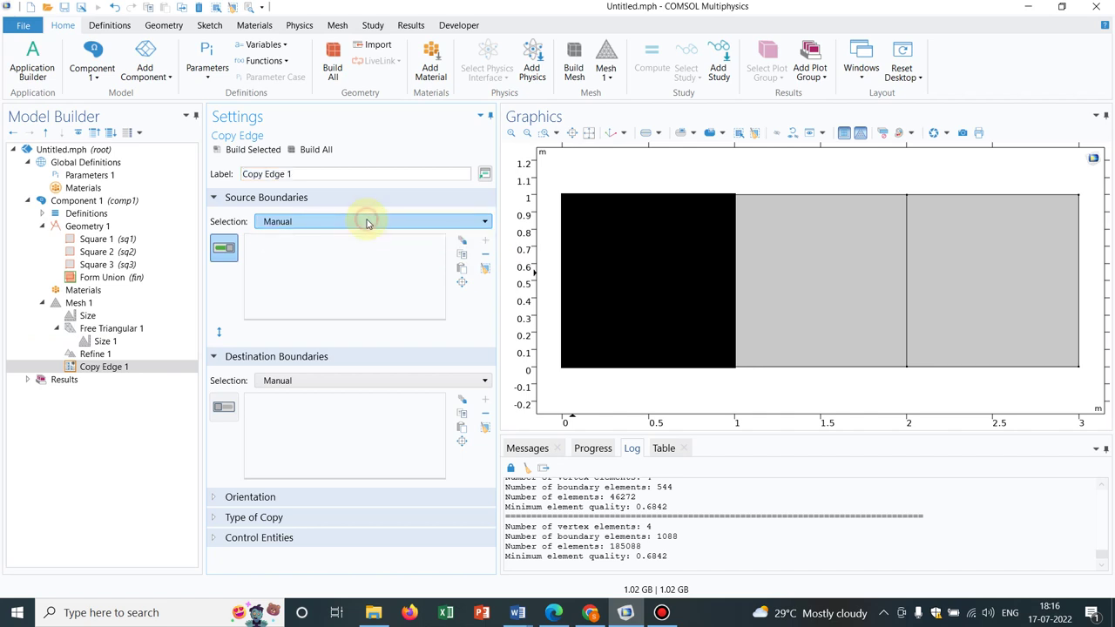
{"action": "right_click", "coordinate": [137, 371]}
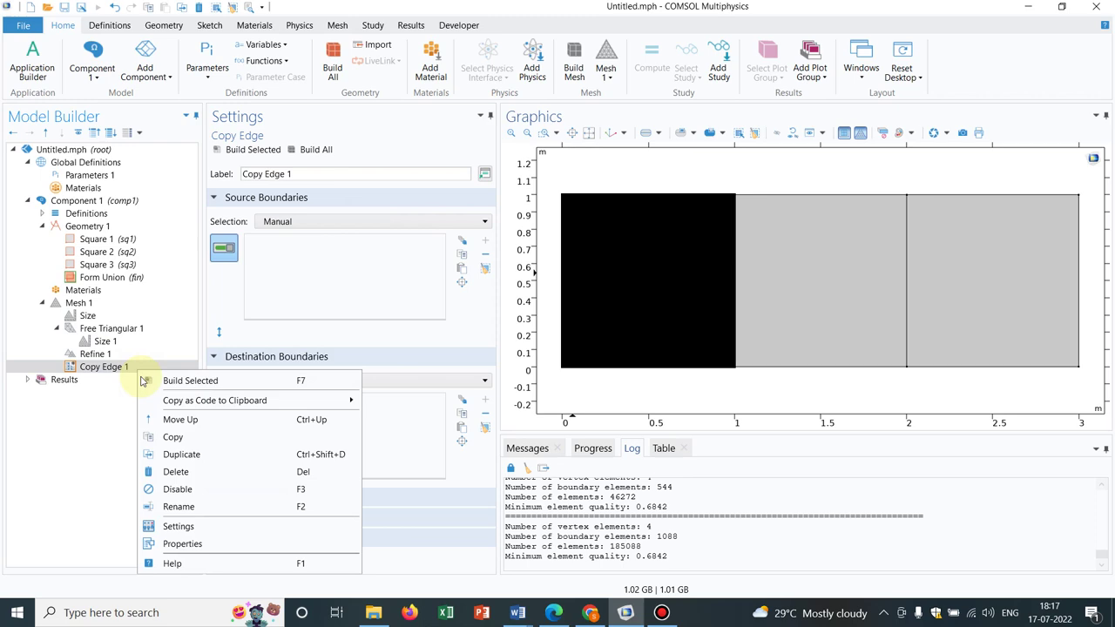
{"action": "left_click", "coordinate": [175, 471]}
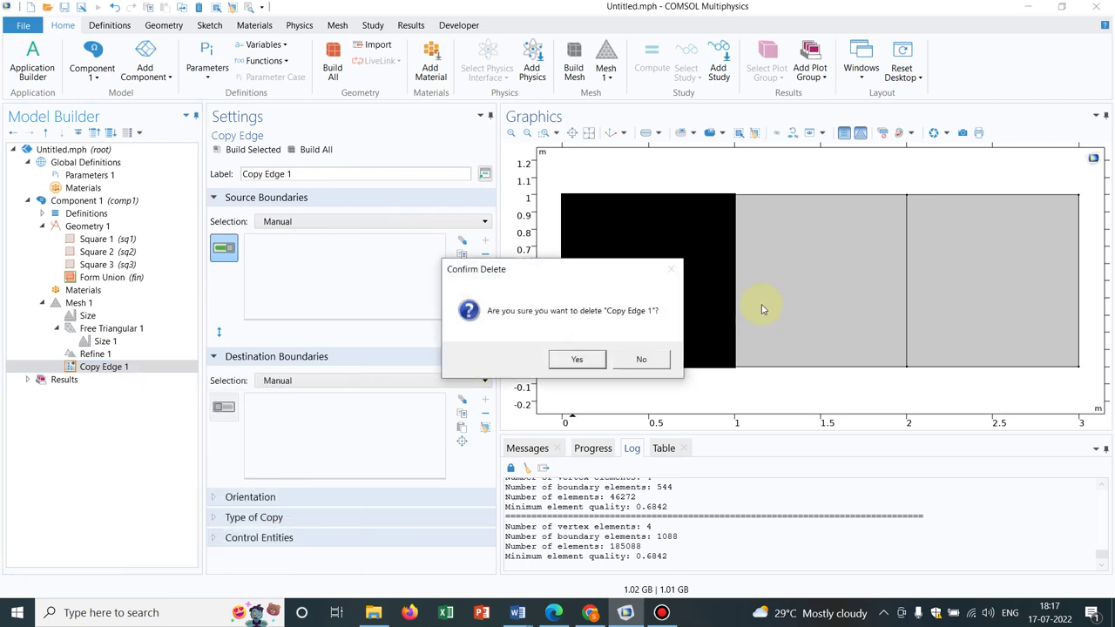
{"action": "left_click", "coordinate": [576, 359]}
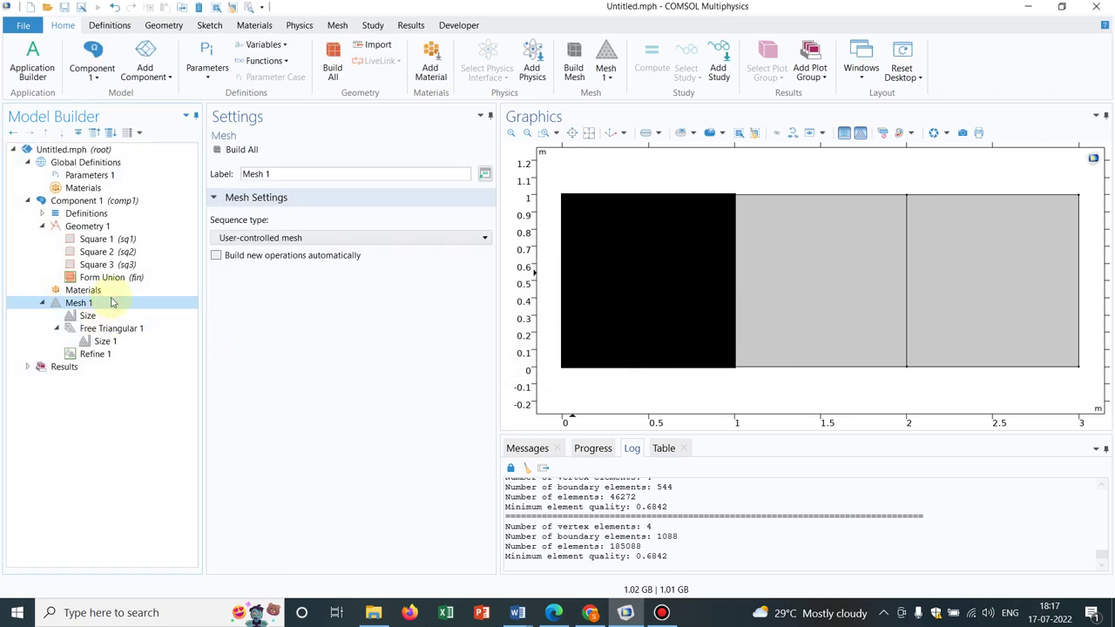
Add a Copy Domain operation to Mesh 1 with domain 1 as the source and domain 3, the rightmost square, as the destination
{"action": "right_click", "coordinate": [111, 298]}
{"action": "mouse_move", "coordinate": [313, 274]}
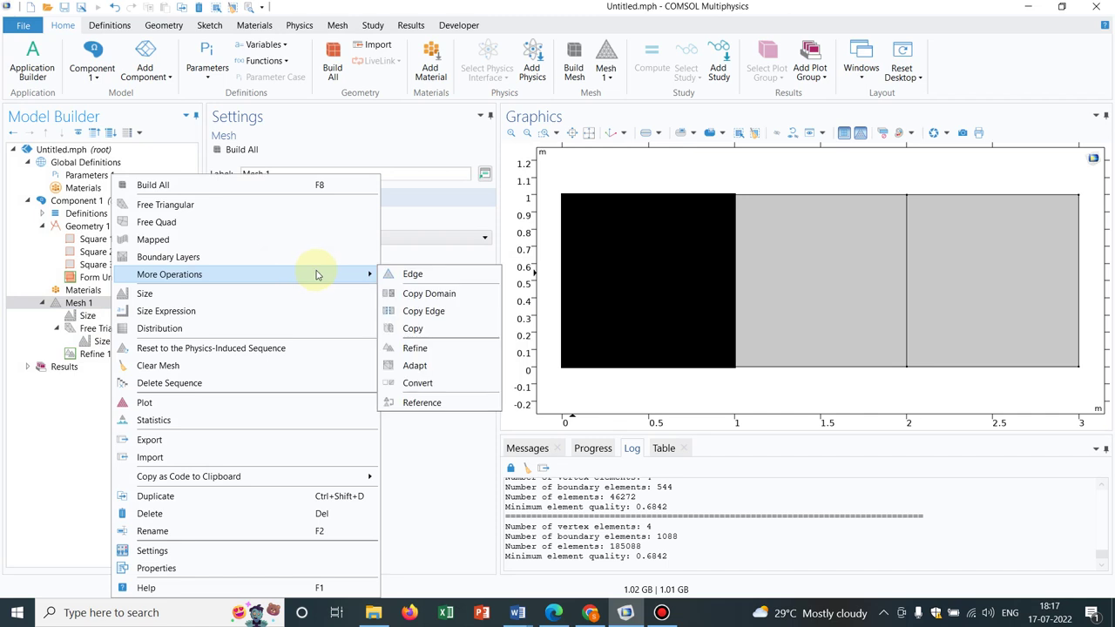
{"action": "left_click", "coordinate": [438, 298]}
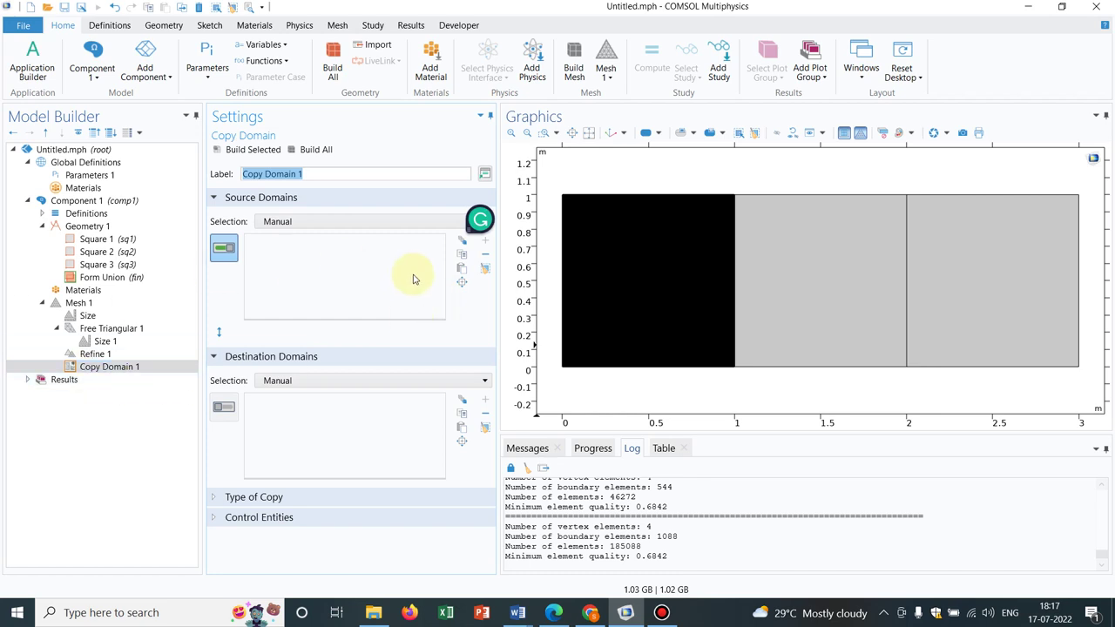
{"action": "left_click", "coordinate": [343, 221]}
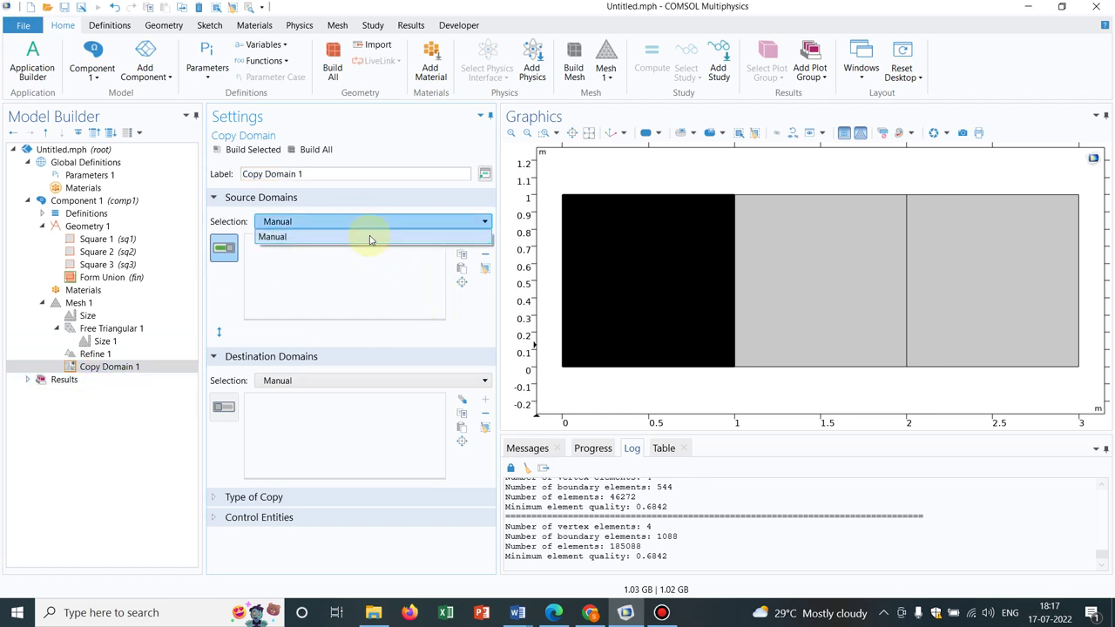
{"action": "left_click", "coordinate": [369, 237]}
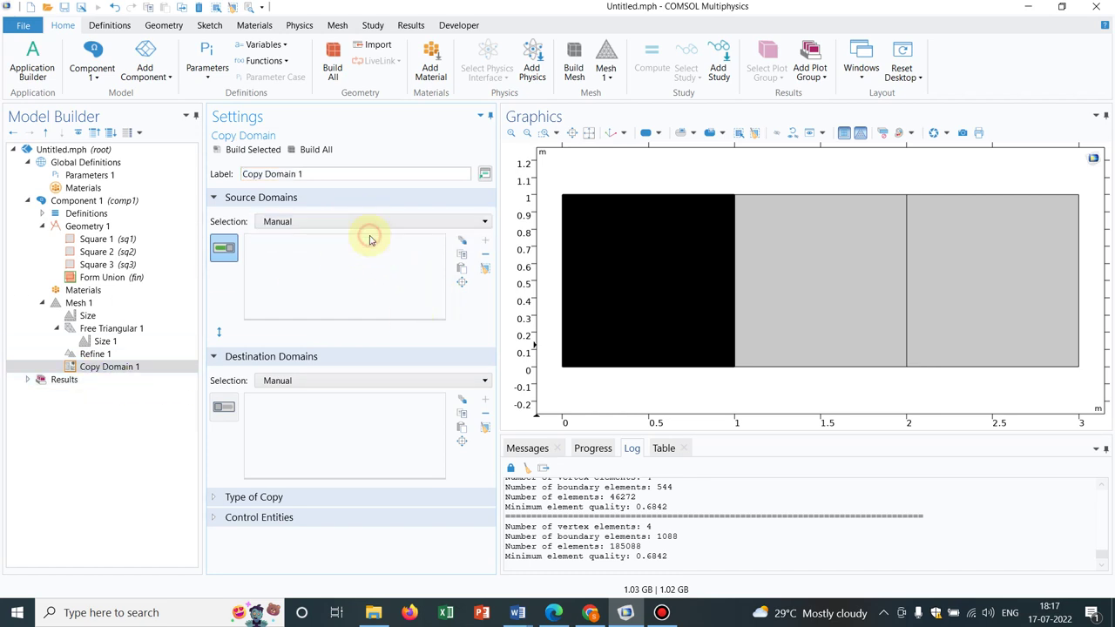
{"action": "left_click", "coordinate": [662, 273]}
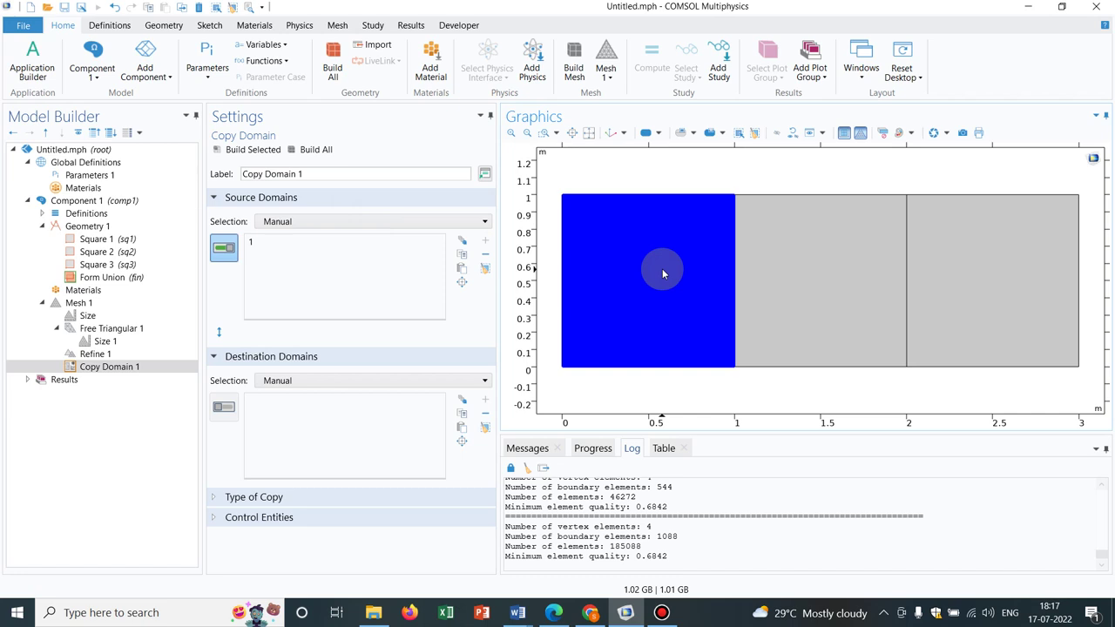
{"action": "mouse_move", "coordinate": [662, 268]}
{"action": "left_mouse_down"}
{"action": "mouse_move", "coordinate": [685, 267]}
{"action": "mouse_move", "coordinate": [598, 261]}
{"action": "mouse_move", "coordinate": [705, 304]}
{"action": "mouse_move", "coordinate": [644, 270]}
{"action": "left_mouse_up"}
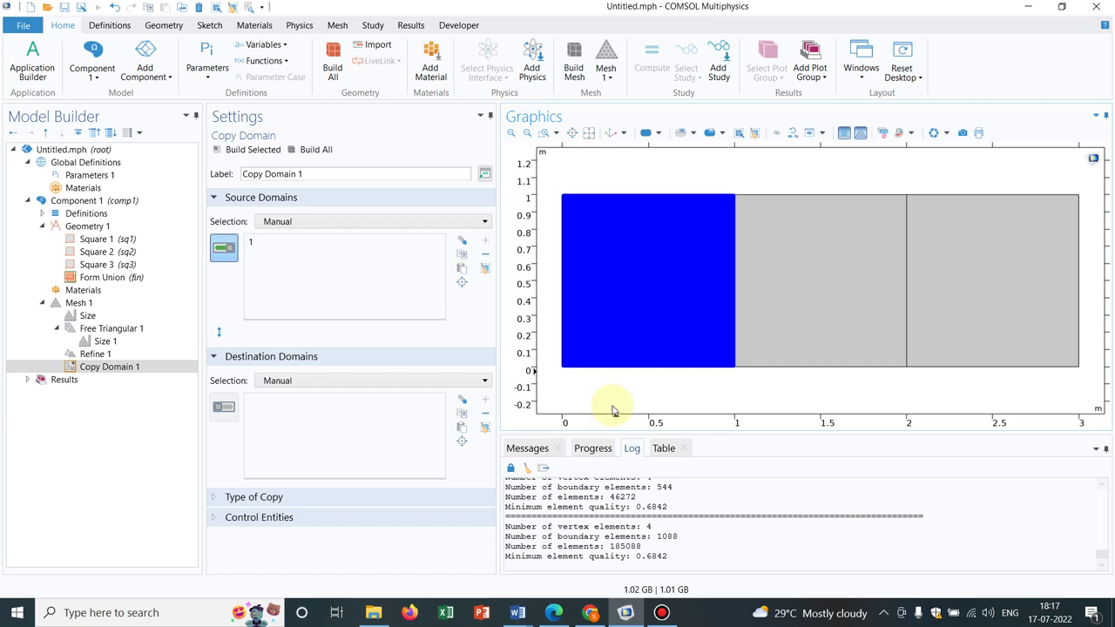
{"action": "left_click", "coordinate": [229, 408]}
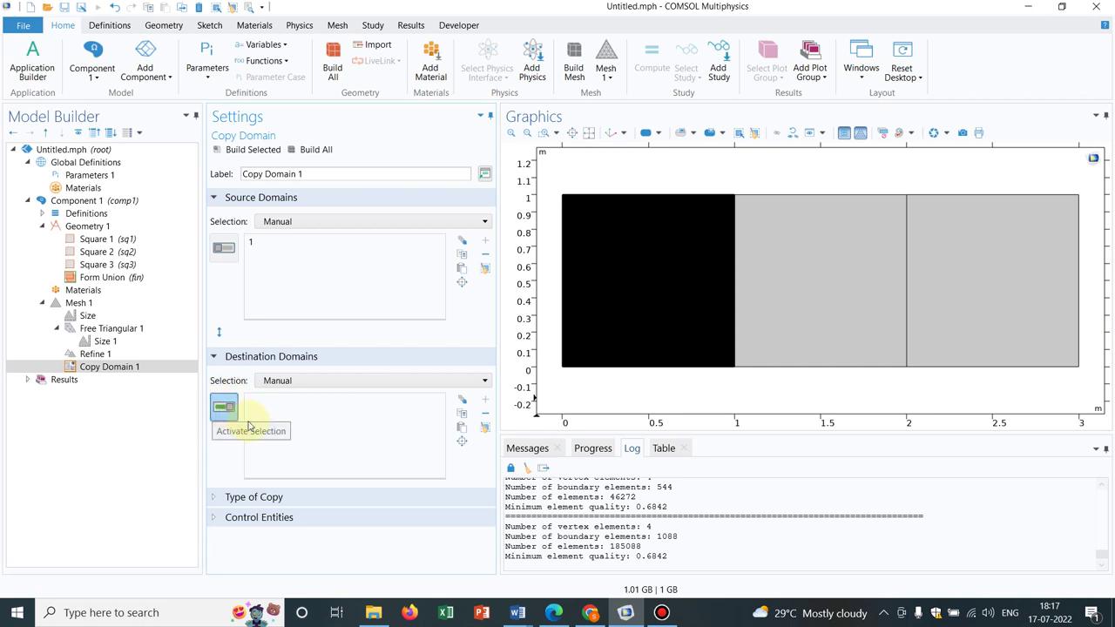
{"action": "left_click", "coordinate": [982, 228]}
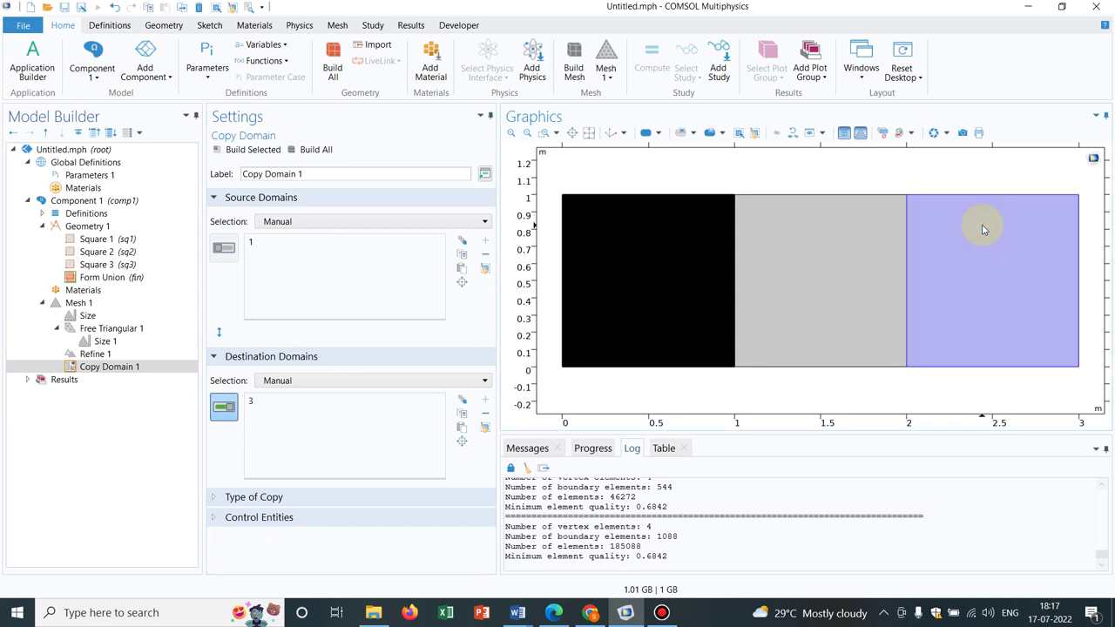
Build the full mesh sequence to copy domain 1's mesh onto the rightmost square
{"action": "left_click", "coordinate": [317, 150]}
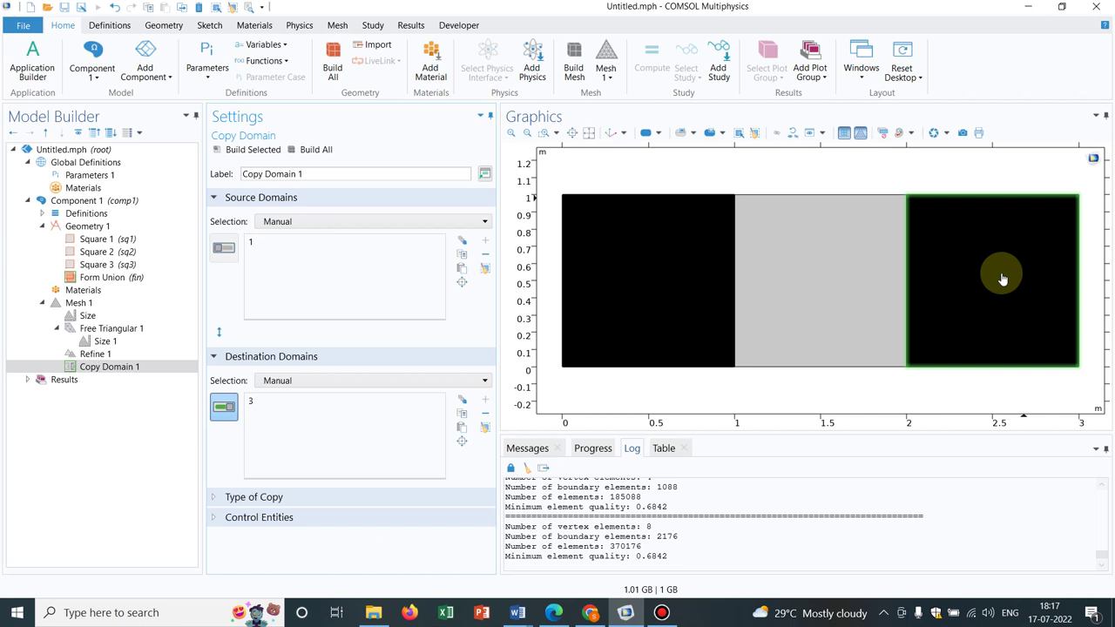
Add a circle of radius 1 m centred at the origin to Geometry 1 and build it
{"action": "left_click", "coordinate": [112, 228]}
{"action": "right_click", "coordinate": [112, 228]}
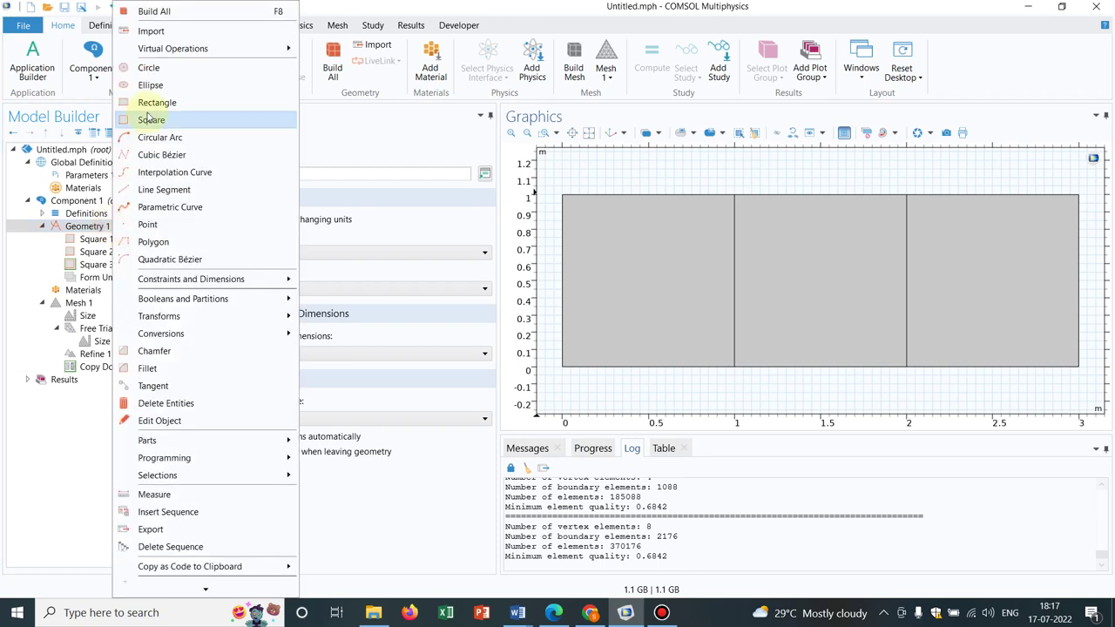
{"action": "left_click", "coordinate": [160, 69]}
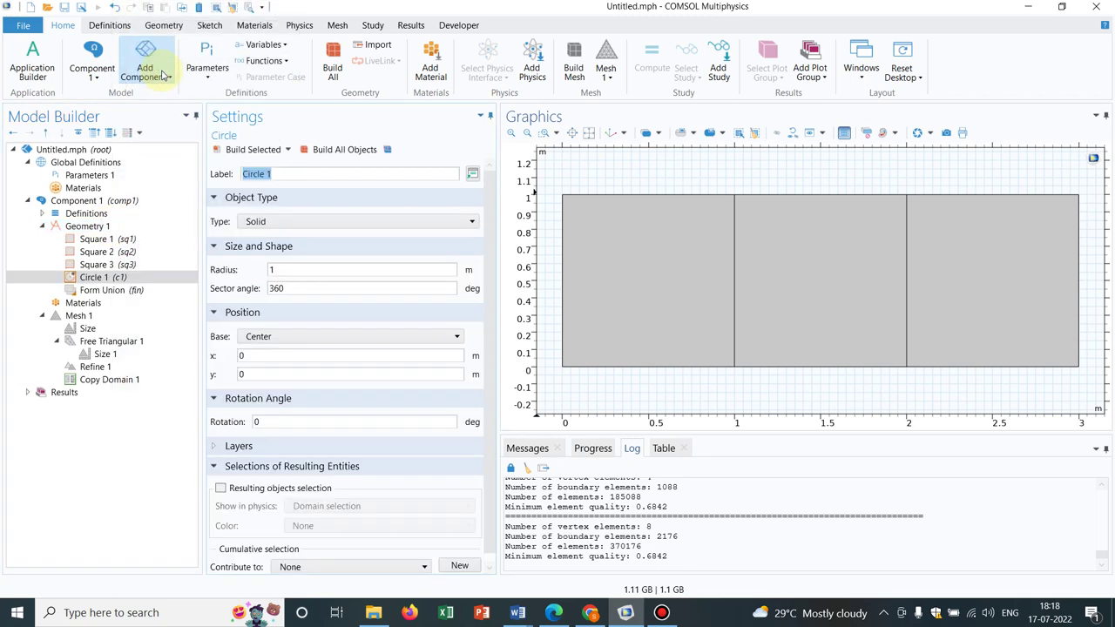
{"action": "left_click", "coordinate": [257, 149]}
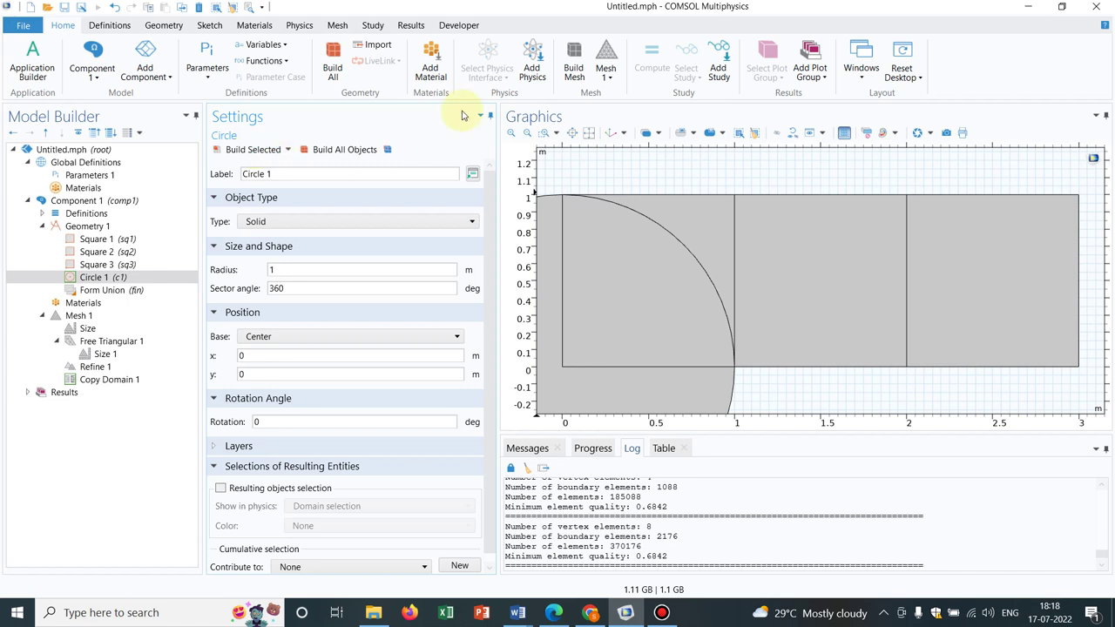
{"action": "left_click", "coordinate": [589, 133]}
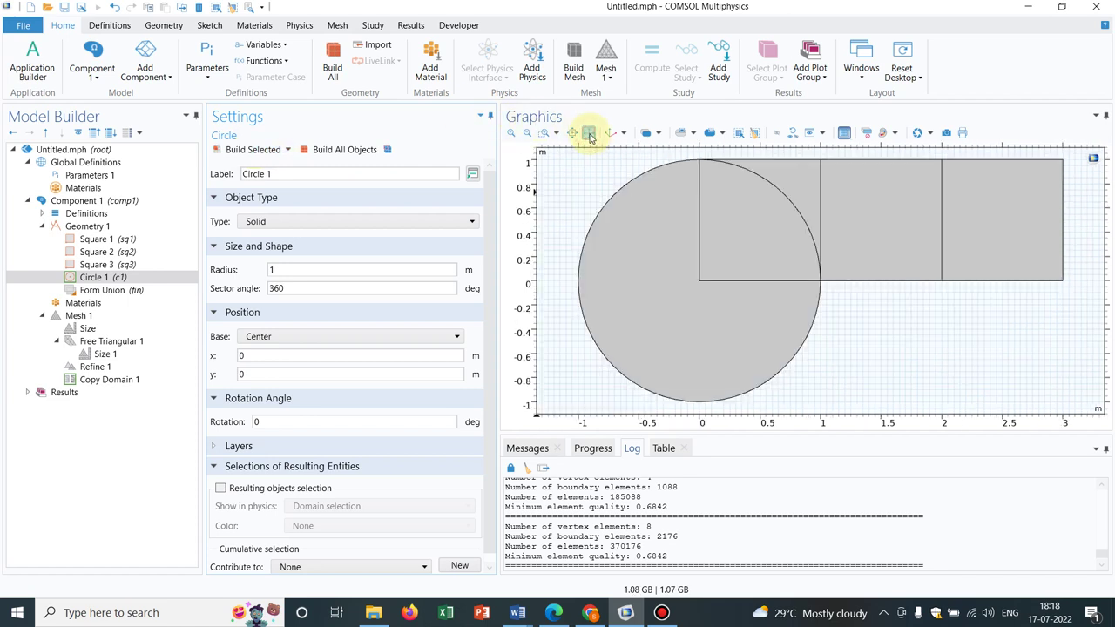
Add a Copy Domain operation from the rightmost square (domain 5) to the circle's region outside the squares (domain 1), and try building the mesh
{"action": "left_click", "coordinate": [120, 317]}
{"action": "right_click", "coordinate": [119, 317]}
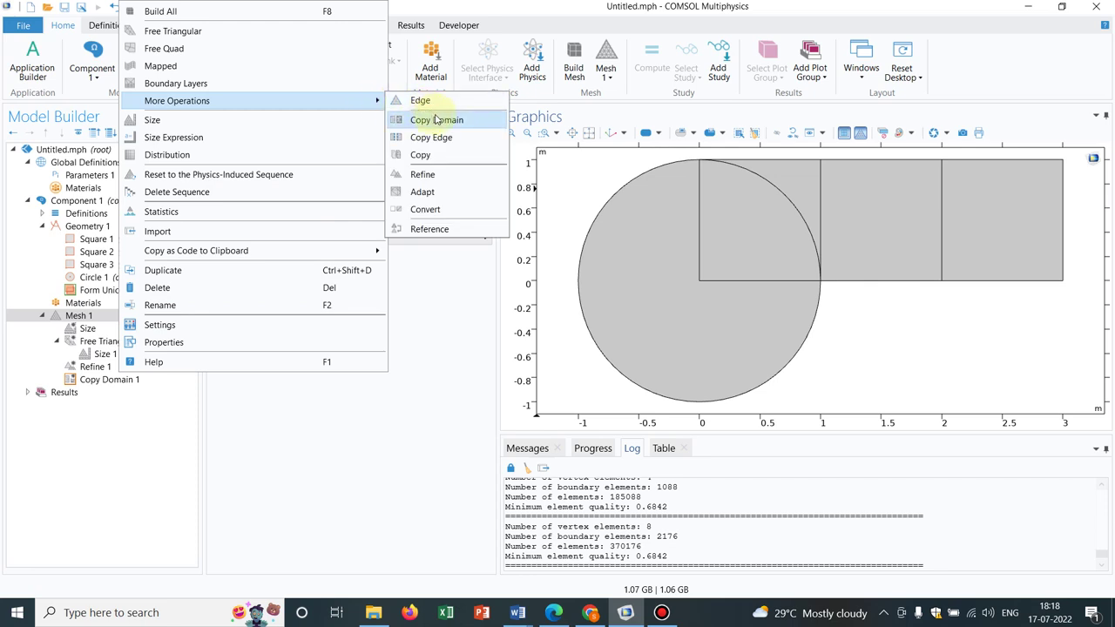
{"action": "left_click", "coordinate": [436, 119]}
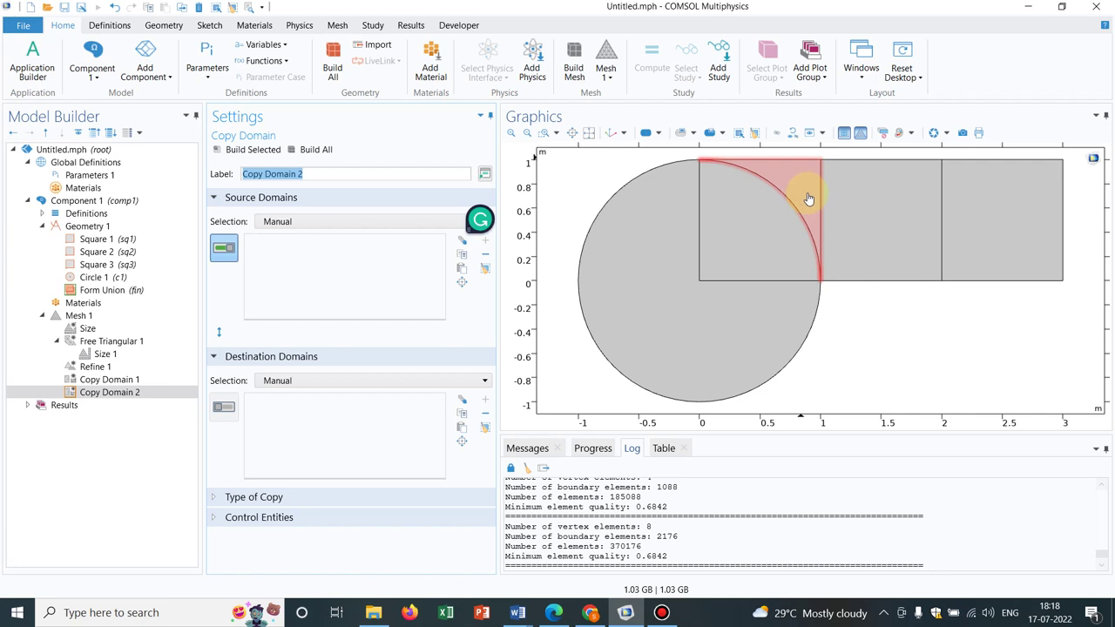
{"action": "left_click", "coordinate": [998, 201]}
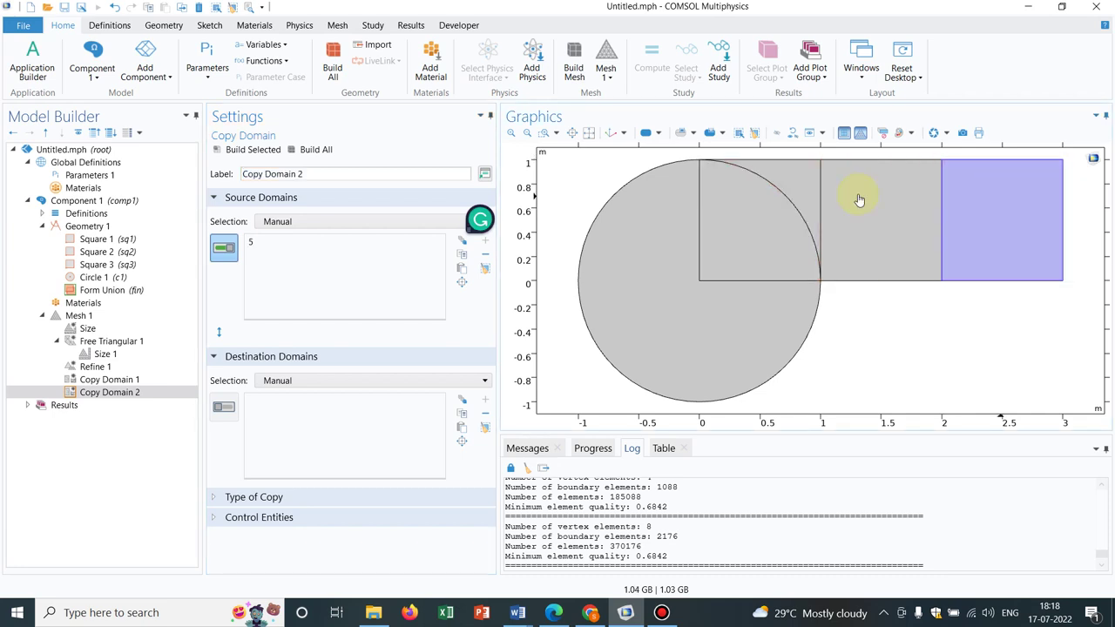
{"action": "left_click", "coordinate": [222, 411]}
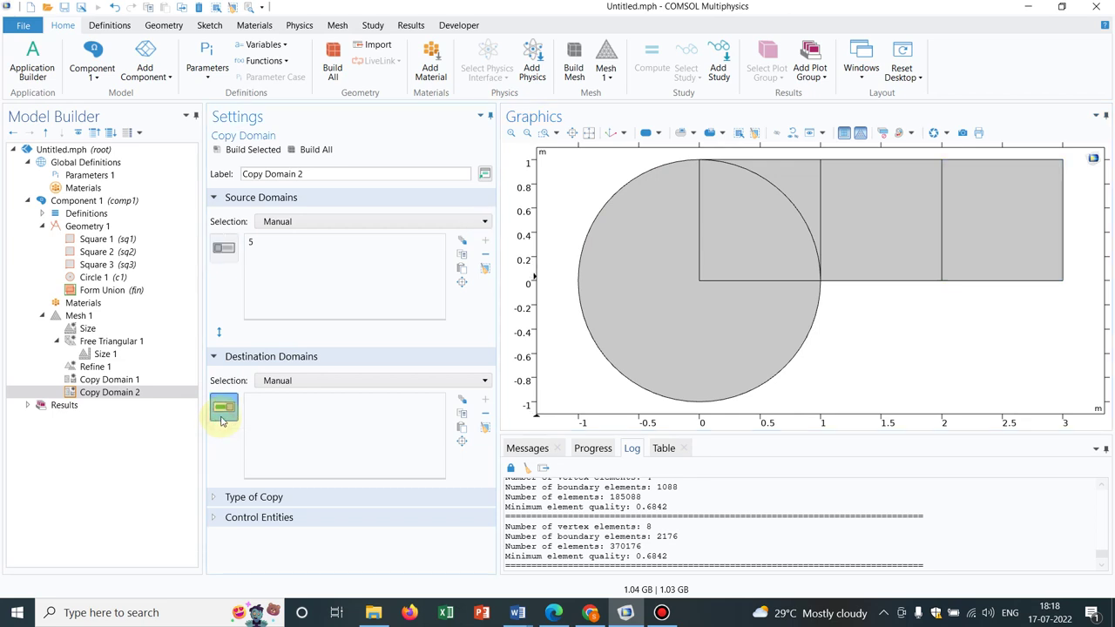
{"action": "left_click", "coordinate": [630, 312]}
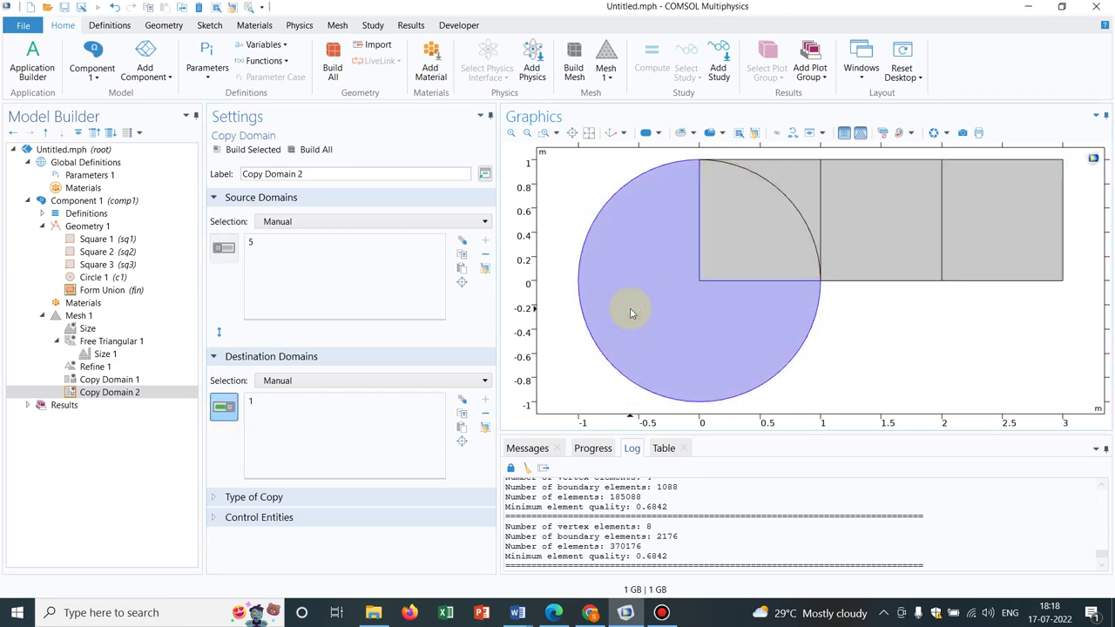
{"action": "left_click", "coordinate": [305, 155]}
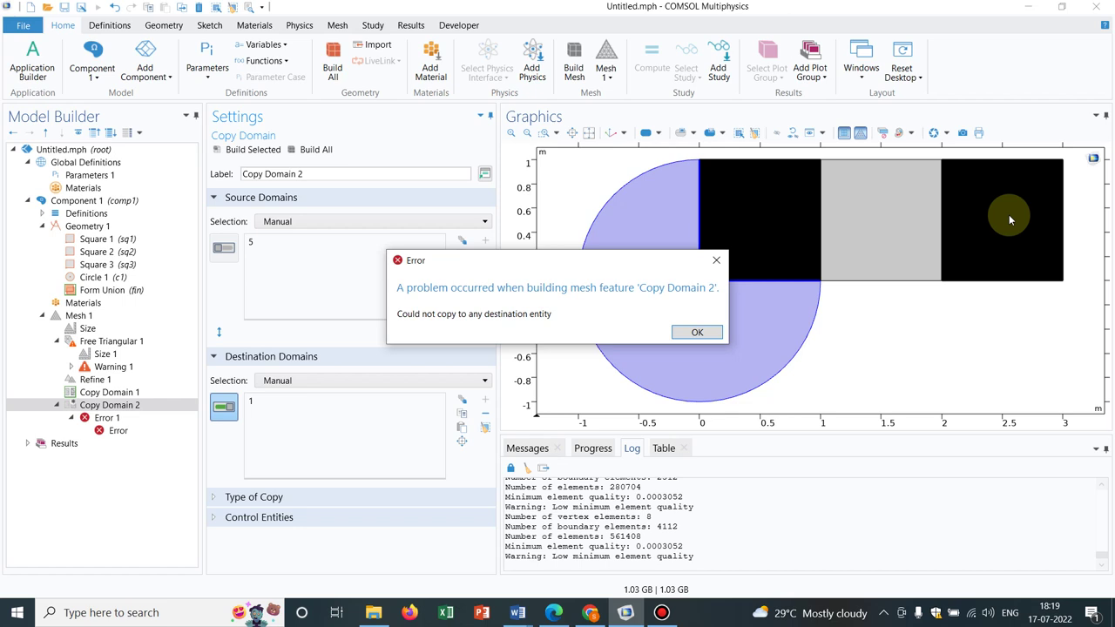
{"action": "left_click", "coordinate": [701, 333]}
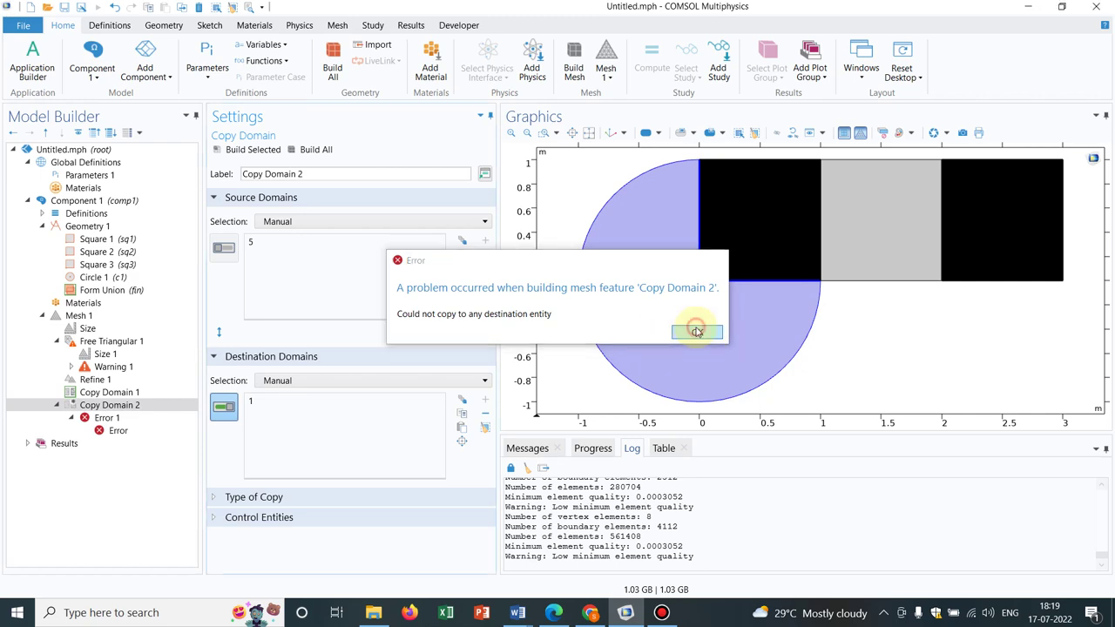
Add a square with a side length of 0.25 m to Geometry 1 and build all objects
{"action": "left_click", "coordinate": [96, 226]}
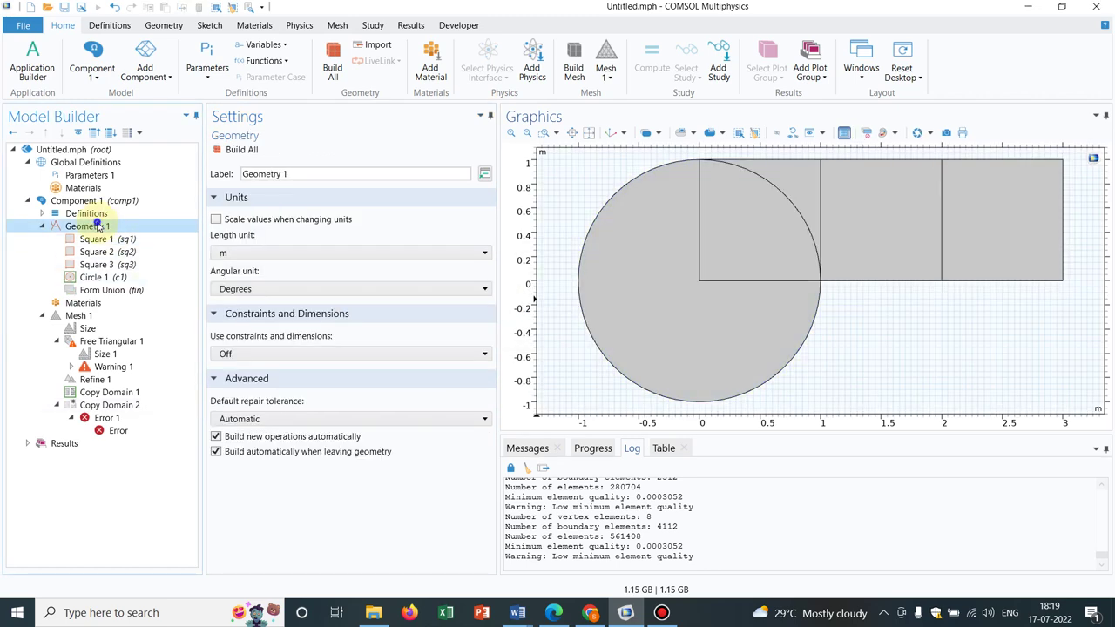
{"action": "right_click", "coordinate": [98, 227]}
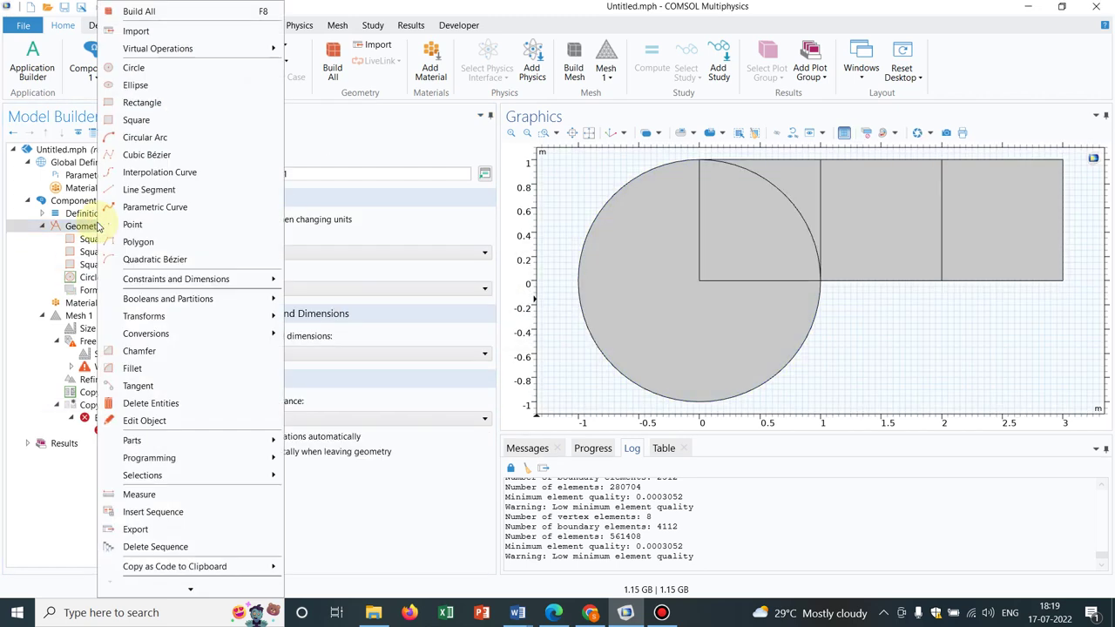
{"action": "left_click", "coordinate": [178, 121]}
{"action": "double_click", "coordinate": [278, 267]}
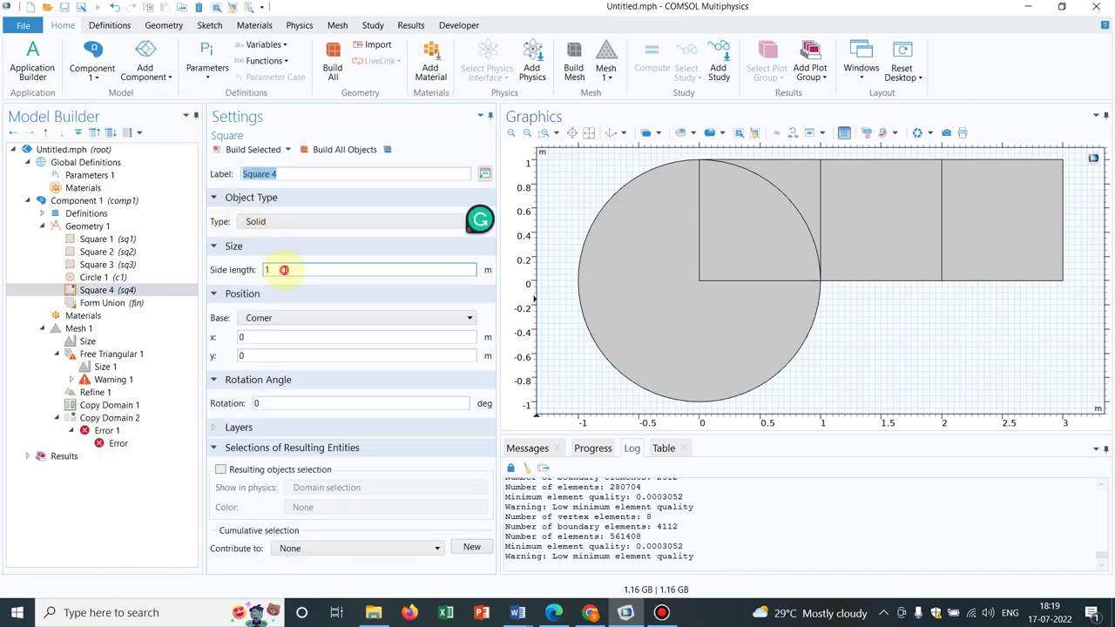
{"action": "type", "text": "0"}
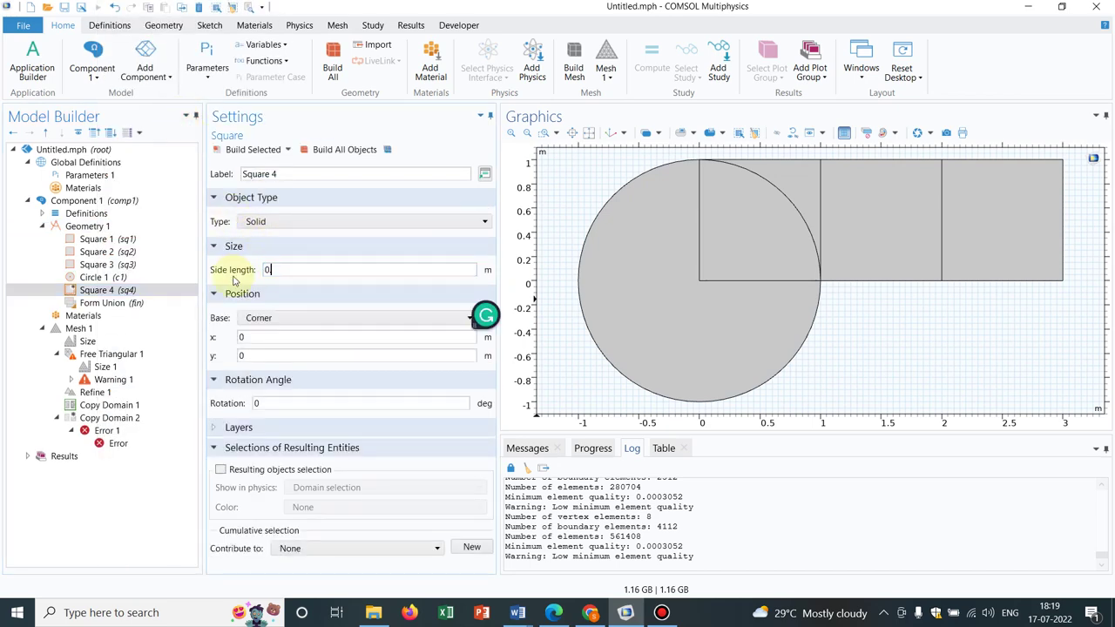
{"action": "type", "text": ".25"}
{"action": "left_click", "coordinate": [346, 151]}
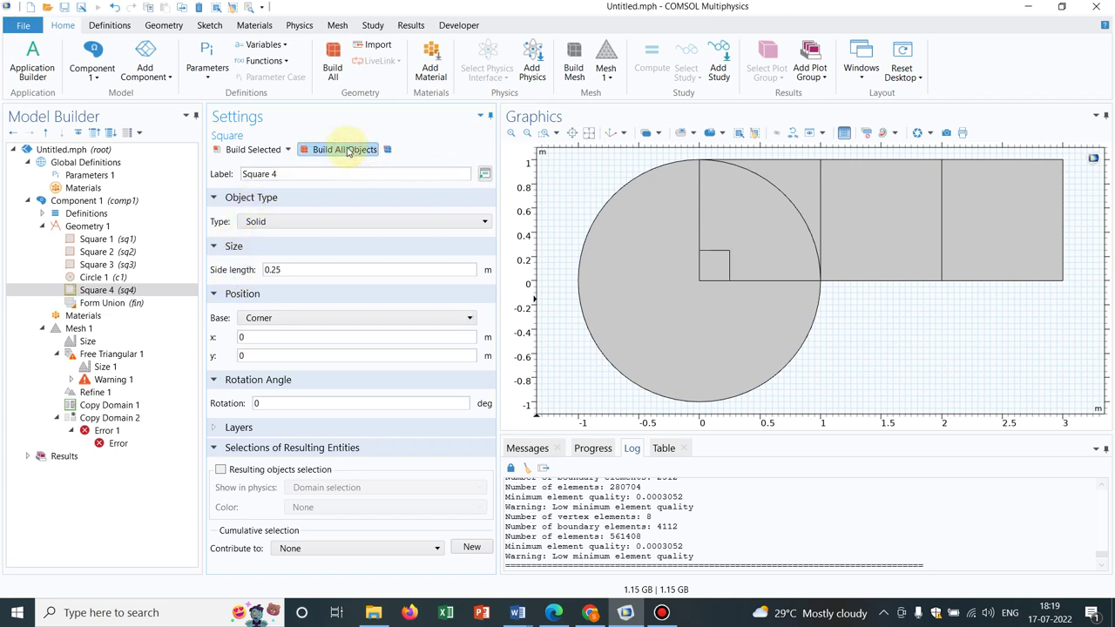
Position the 0.25 m square's corner at x 1.5 m and y 0.5 m, and rebuild the geometry
{"action": "double_click", "coordinate": [288, 343]}
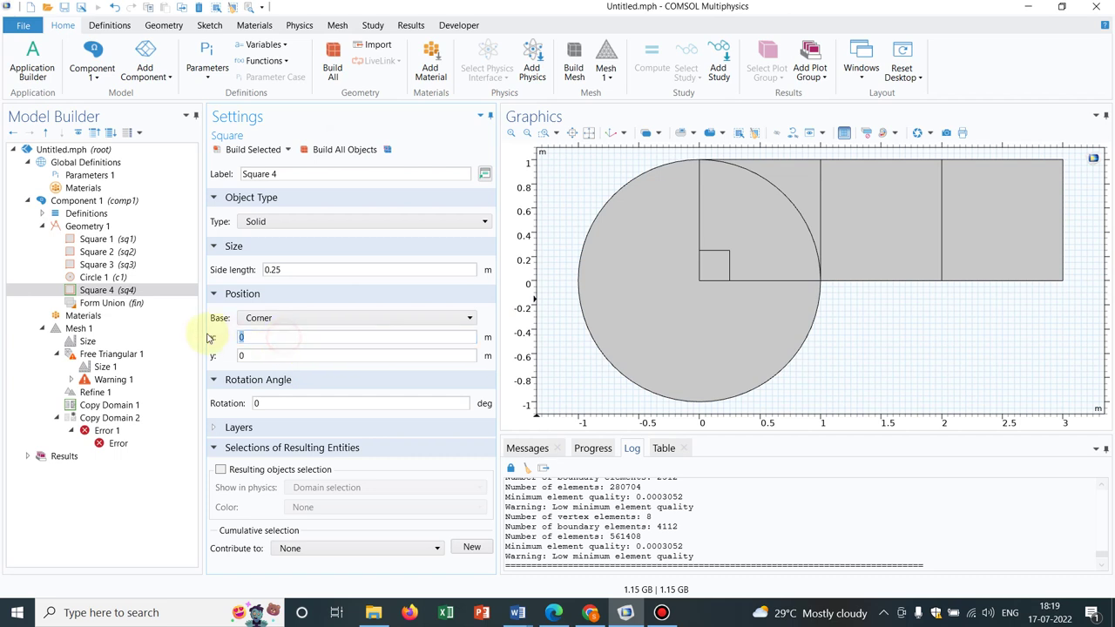
{"action": "type", "text": "1.5"}
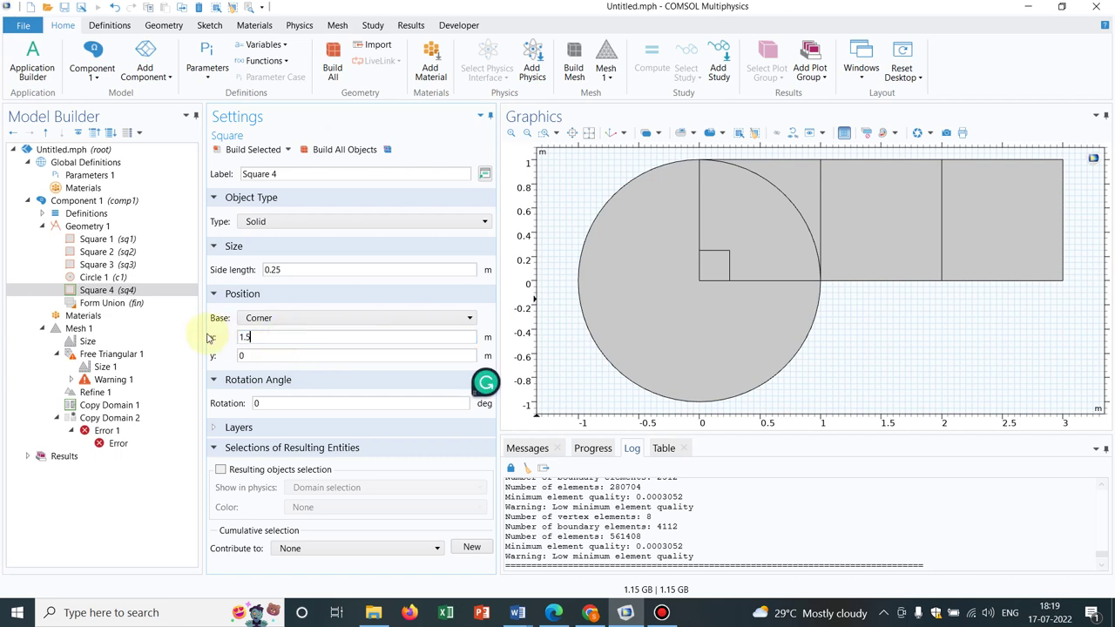
{"action": "left_click", "coordinate": [256, 354]}
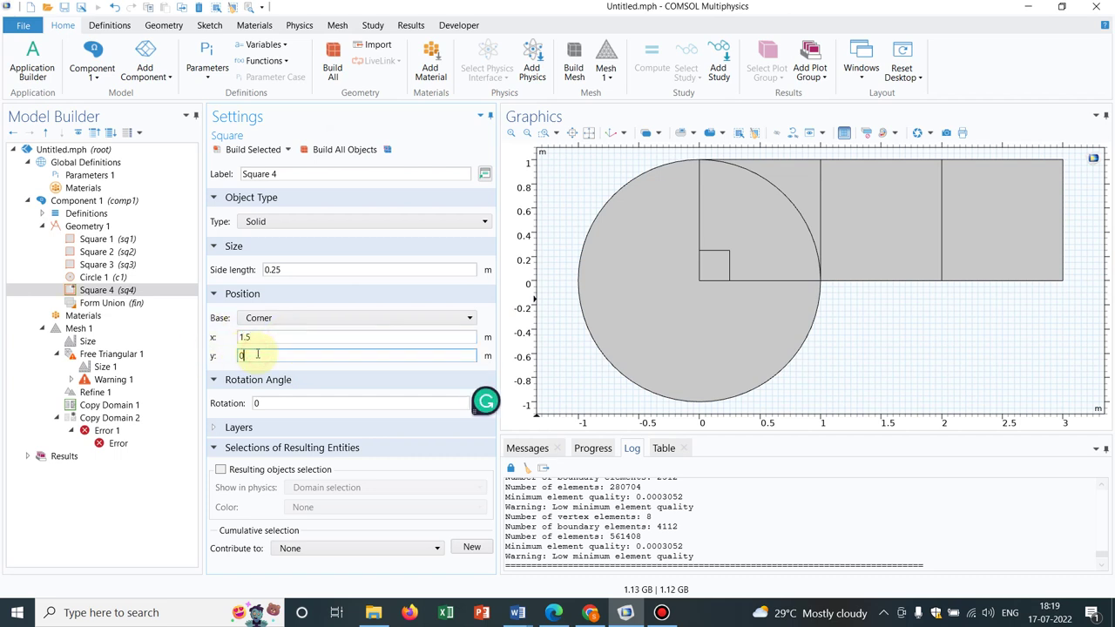
{"action": "type", "text": ".5"}
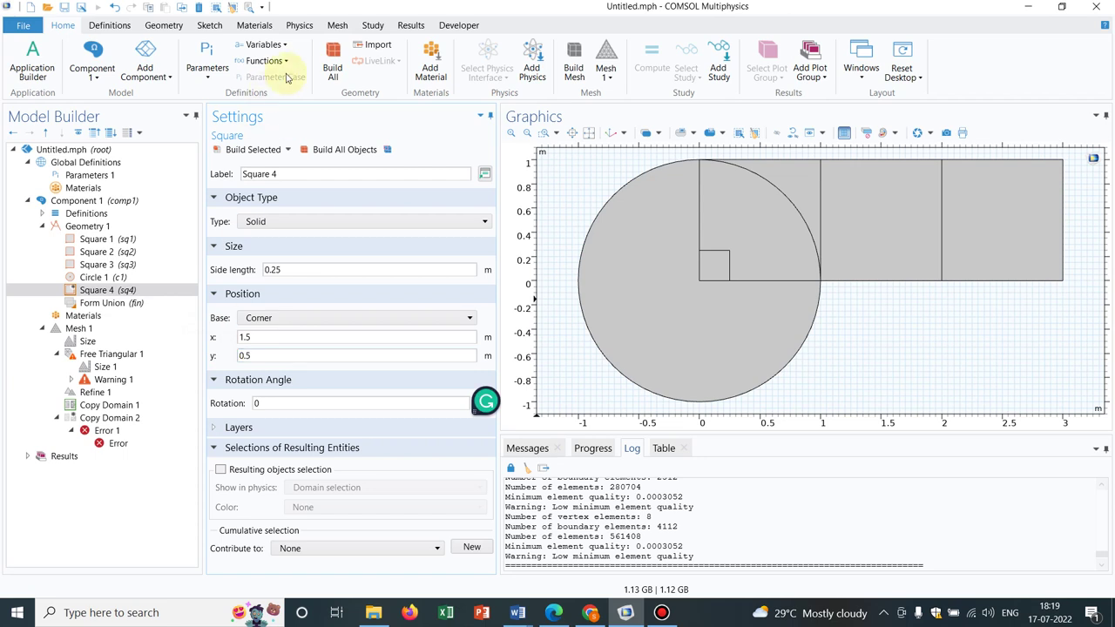
{"action": "left_click", "coordinate": [347, 149]}
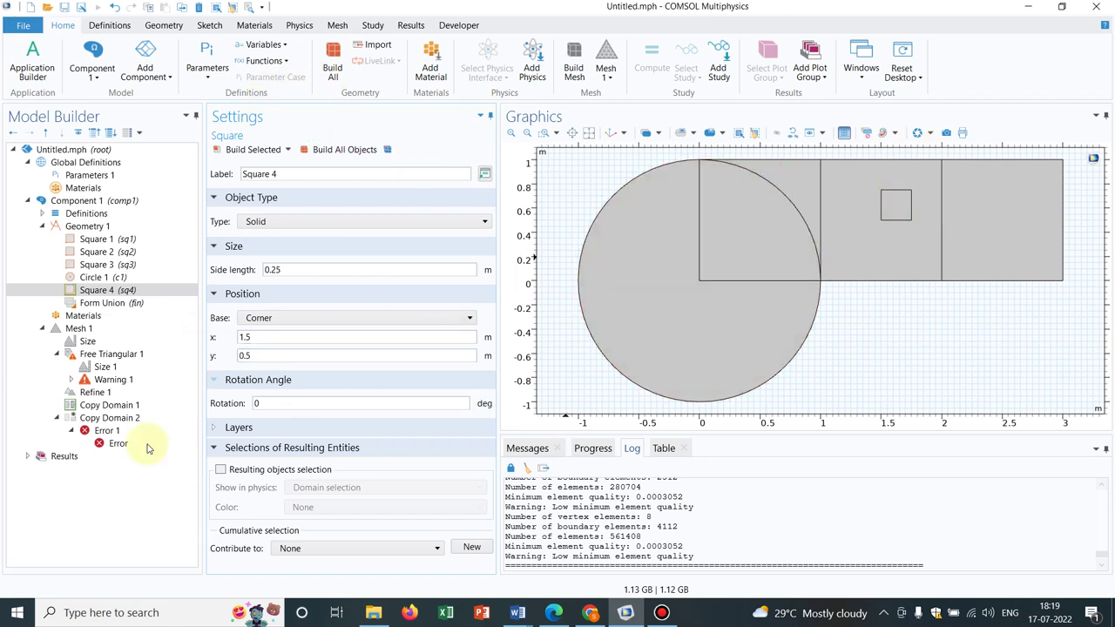
Add a Copy Domain operation from the rightmost square (domain 6) to the 0.25 m square (domain 5), build the mesh, and inspect the small square
{"action": "left_click", "coordinate": [113, 329]}
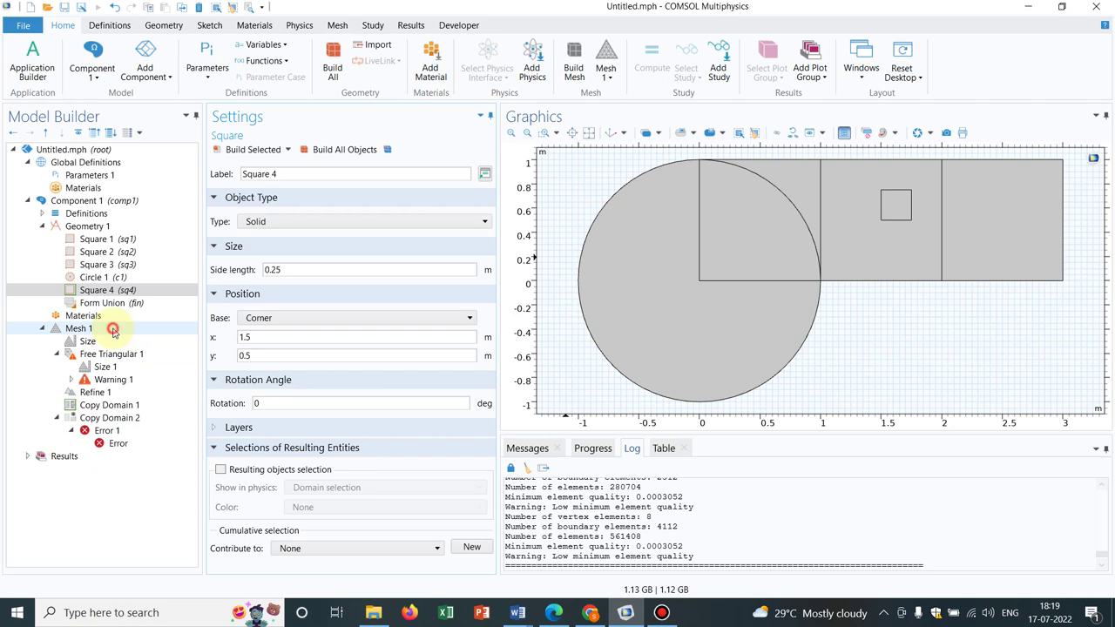
{"action": "right_click", "coordinate": [113, 331]}
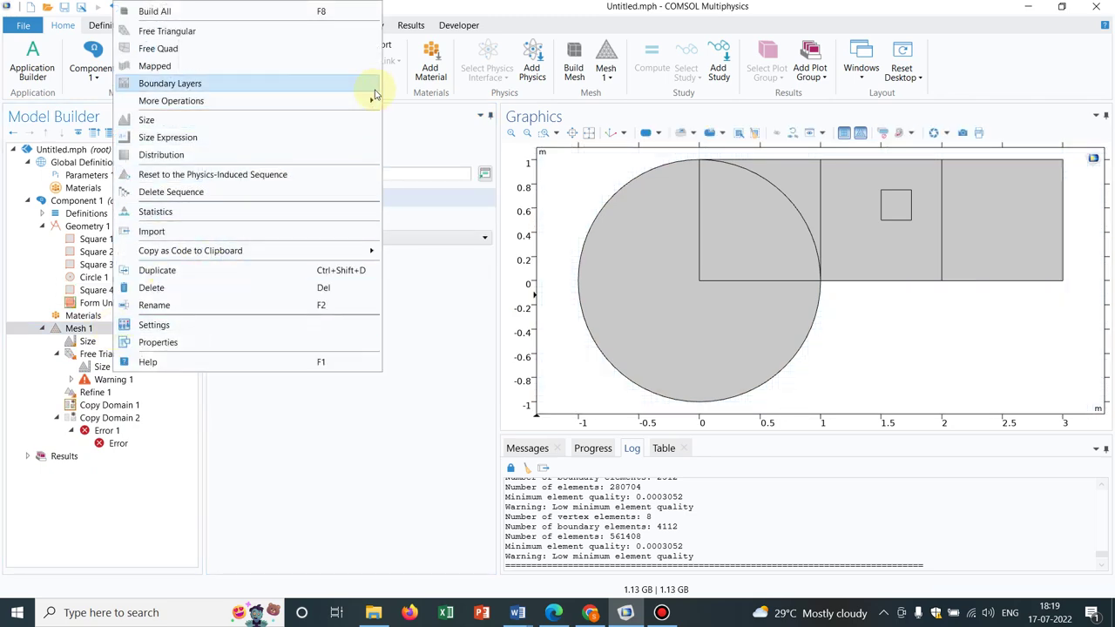
{"action": "mouse_move", "coordinate": [370, 103]}
{"action": "left_click", "coordinate": [431, 120]}
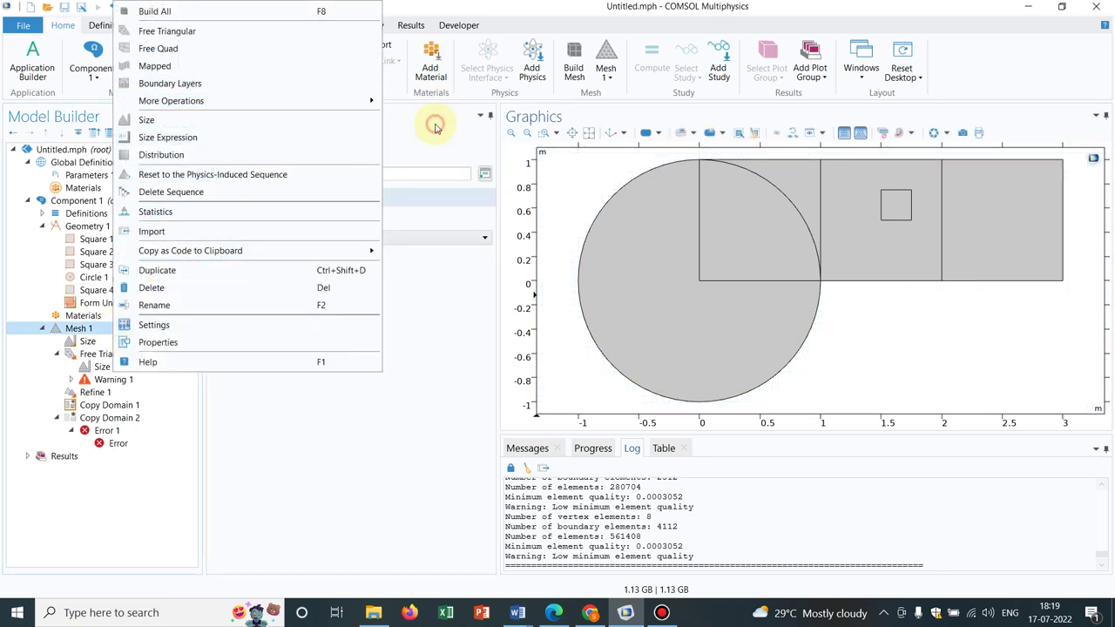
{"action": "left_click", "coordinate": [982, 200]}
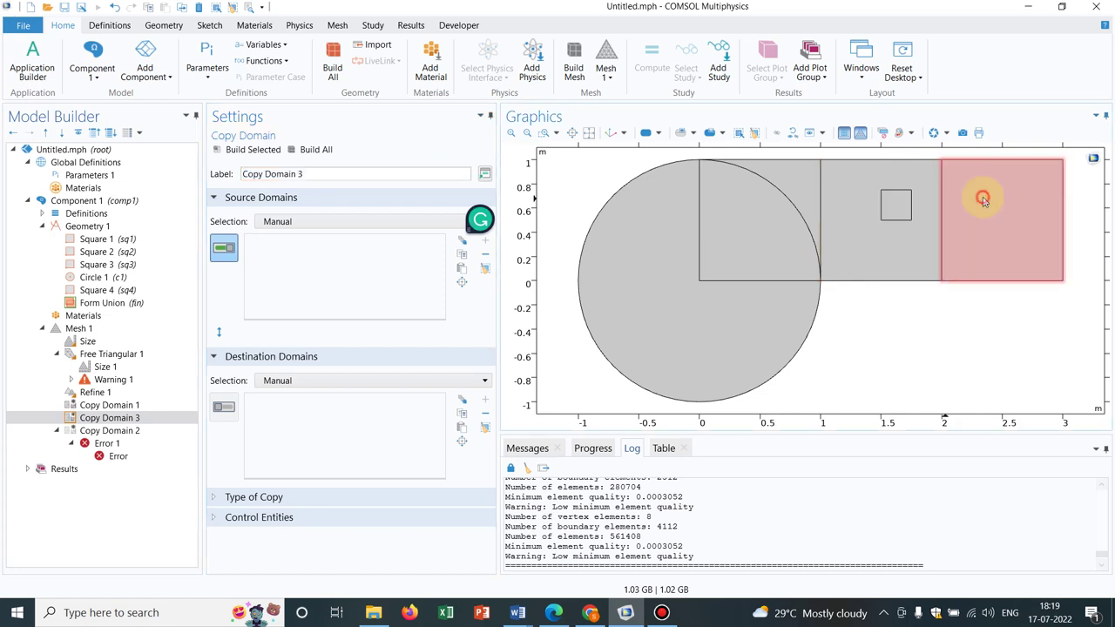
{"action": "left_click", "coordinate": [223, 407]}
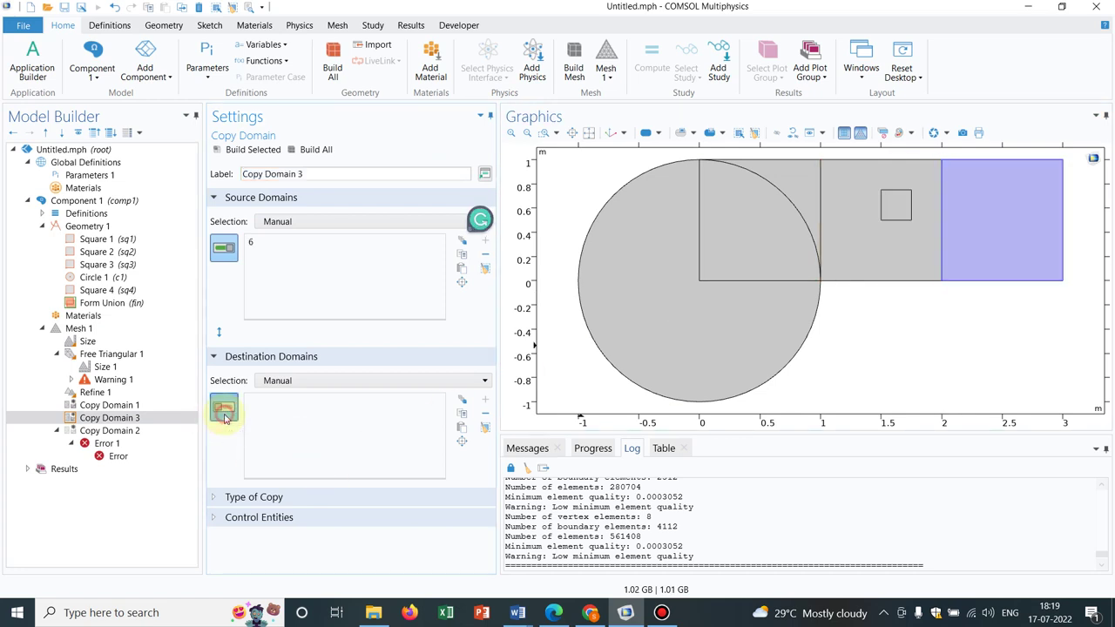
{"action": "left_click", "coordinate": [900, 209]}
{"action": "left_click", "coordinate": [314, 150]}
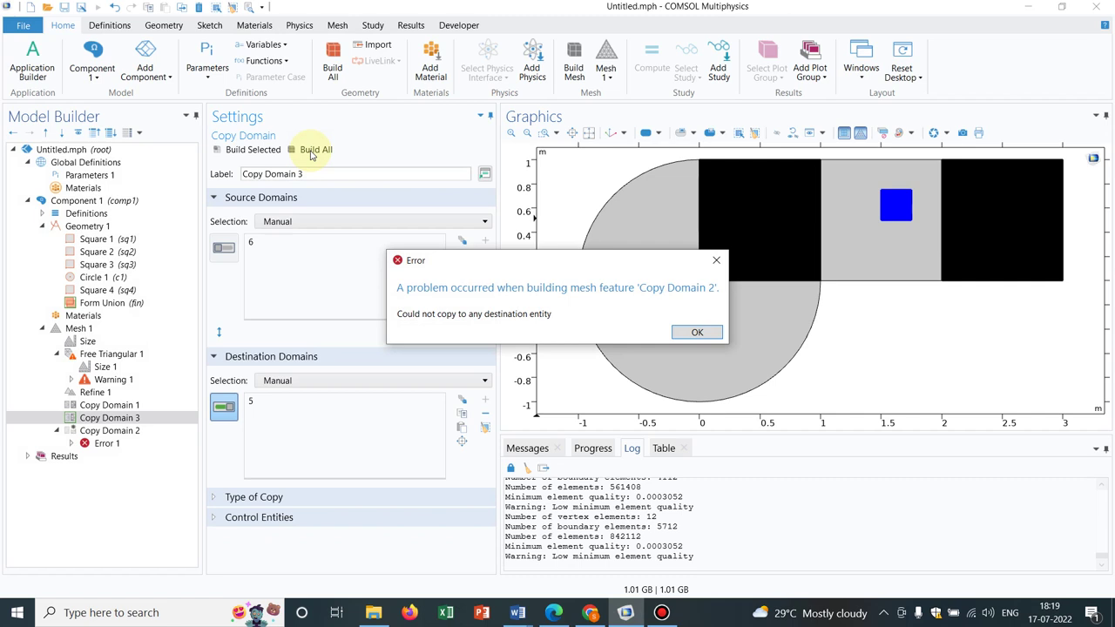
{"action": "left_click", "coordinate": [698, 333]}
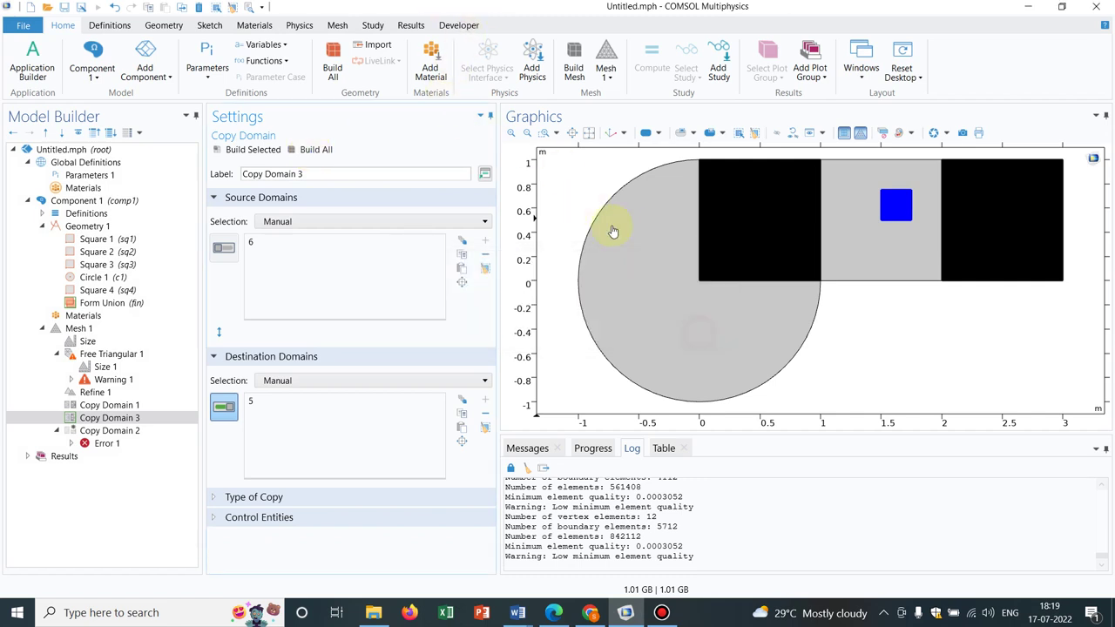
{"action": "left_click", "coordinate": [542, 135]}
{"action": "left_click_drag", "start_coordinate": [868, 178], "coordinate": [929, 236]}
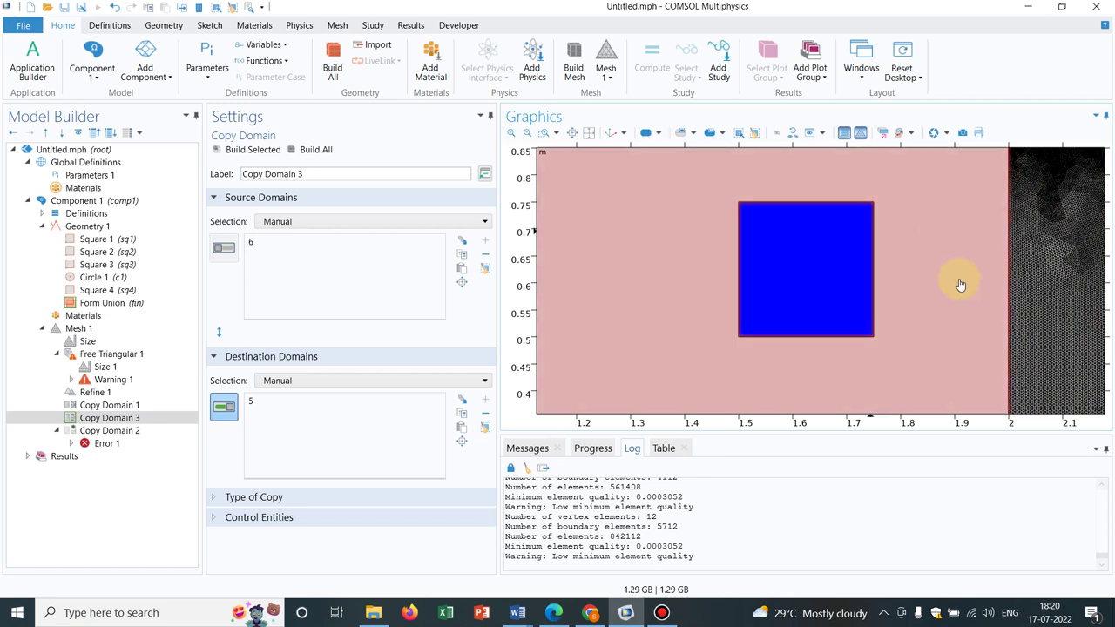
{"action": "left_click", "coordinate": [588, 134]}
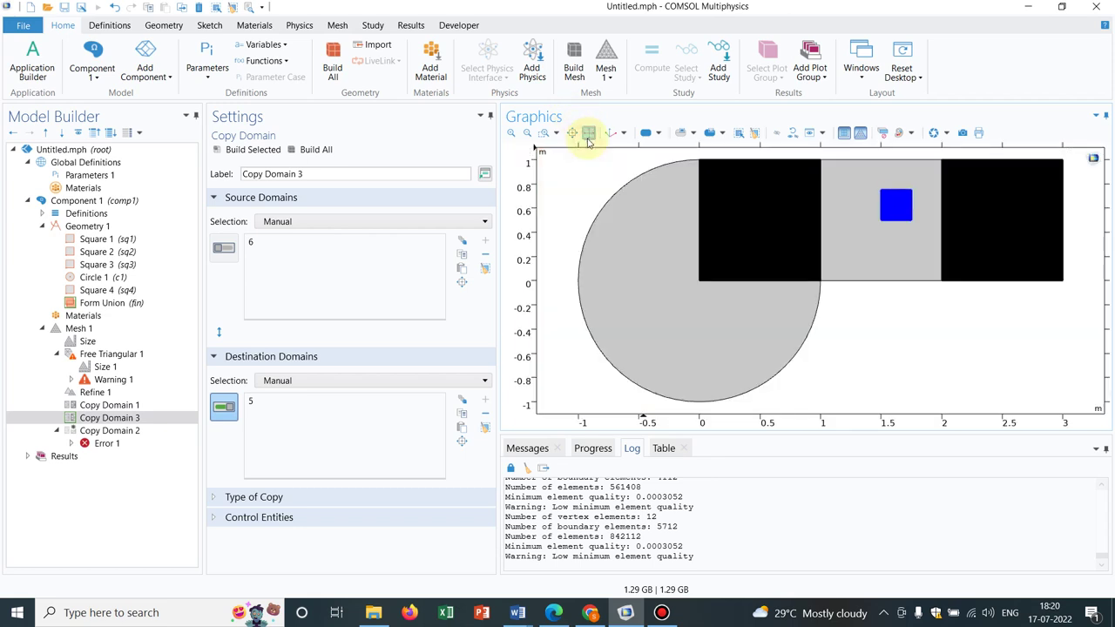